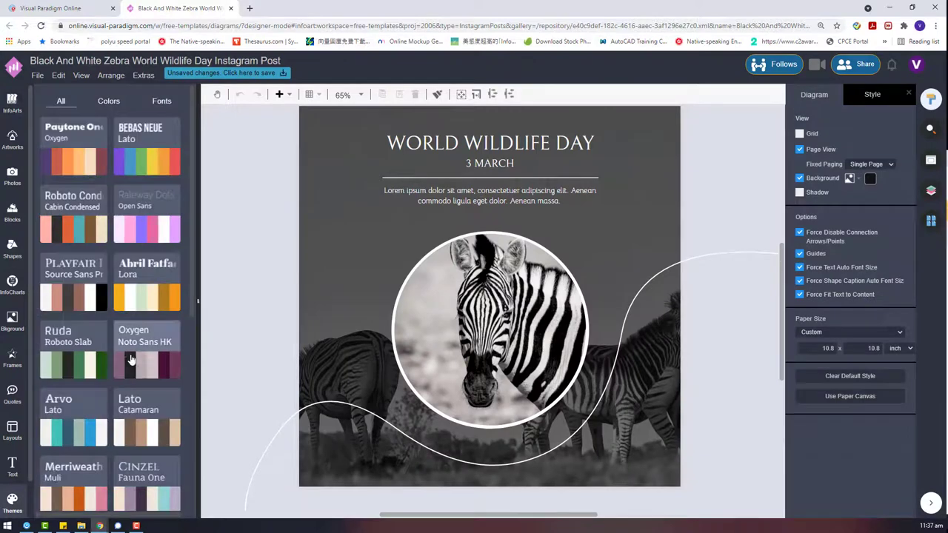
- Try out several colour and font themes on the post, such as Arvo with Lato and Neuton with Work Sans
click(74, 362)
scroll(74, 351, down, 1)
click(84, 352)
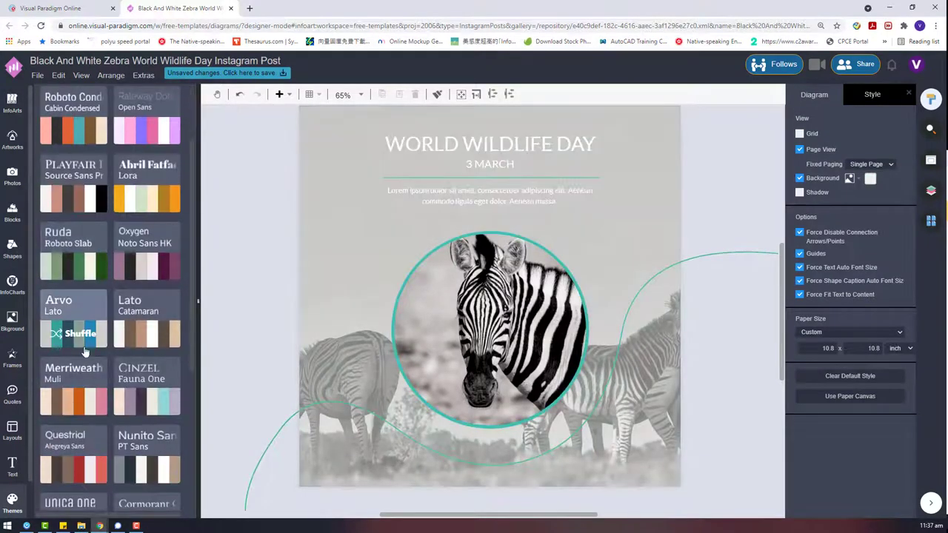
click(150, 342)
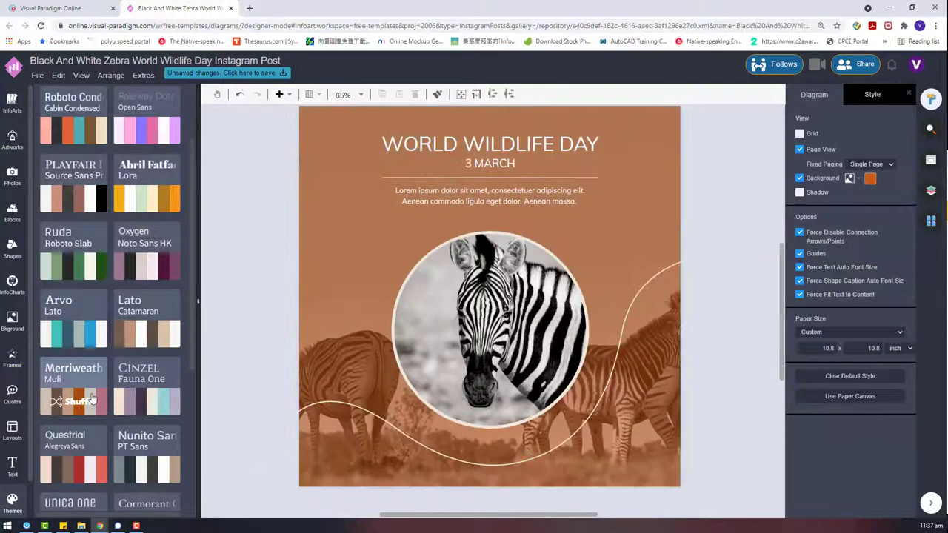
scroll(79, 470, down, 4)
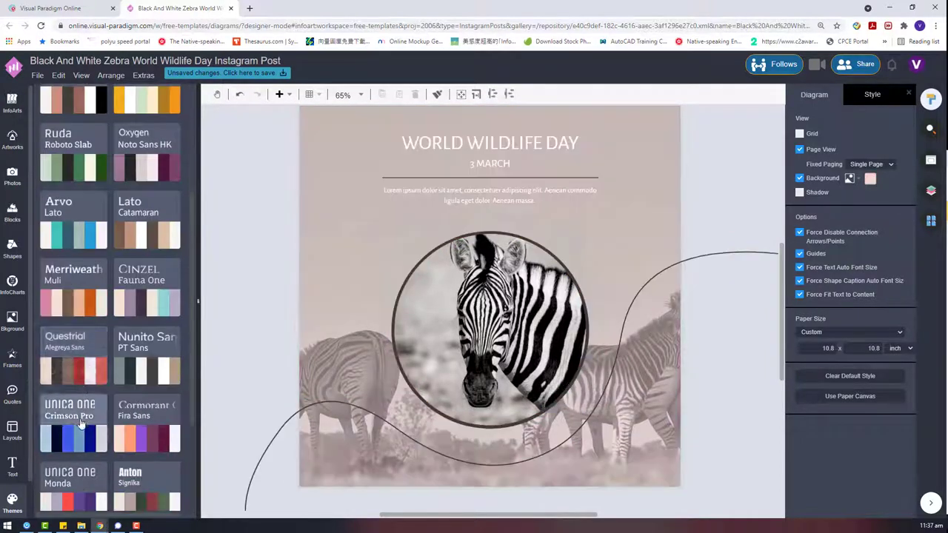
click(74, 418)
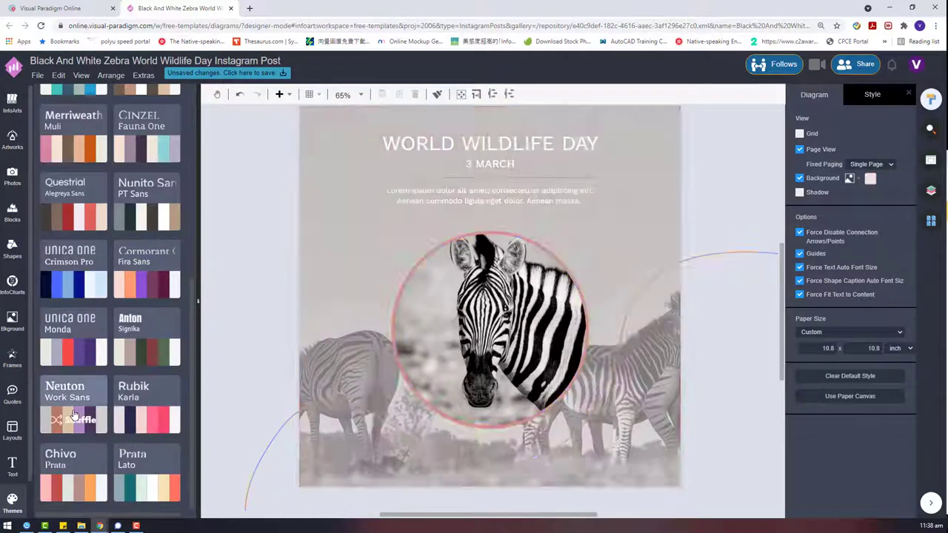
- Apply the Rubik and Karla theme and shuffle its colours until the background is pink-red with white text
click(135, 419)
click(146, 419)
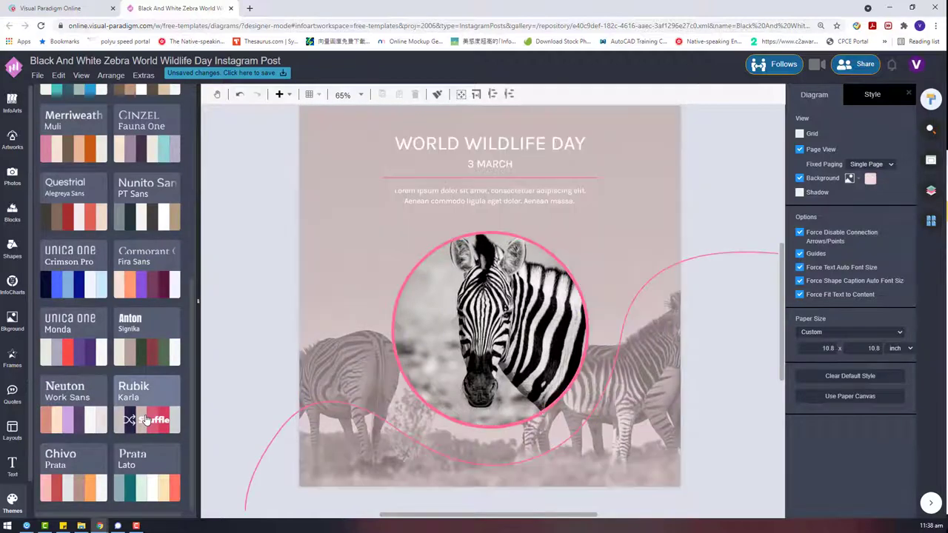
click(146, 420)
click(146, 420)
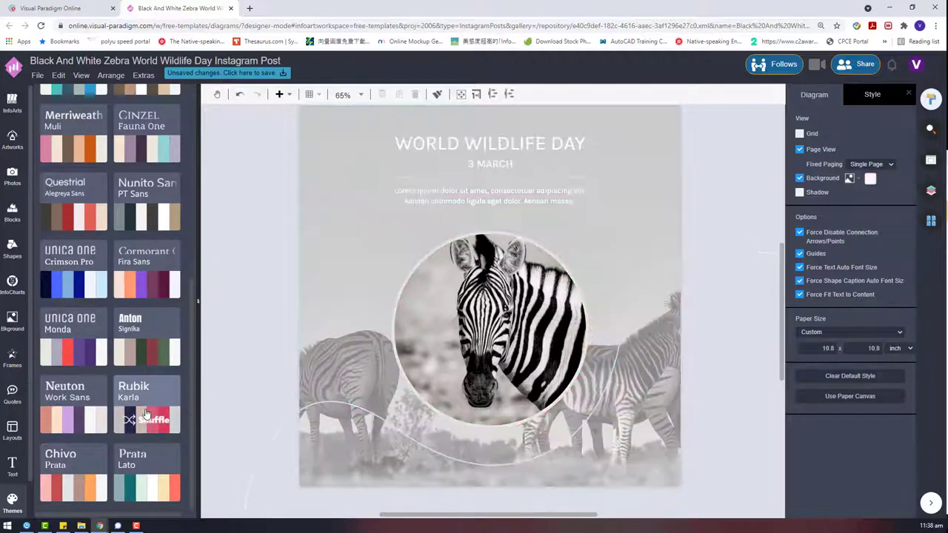
click(145, 420)
click(146, 417)
click(146, 417)
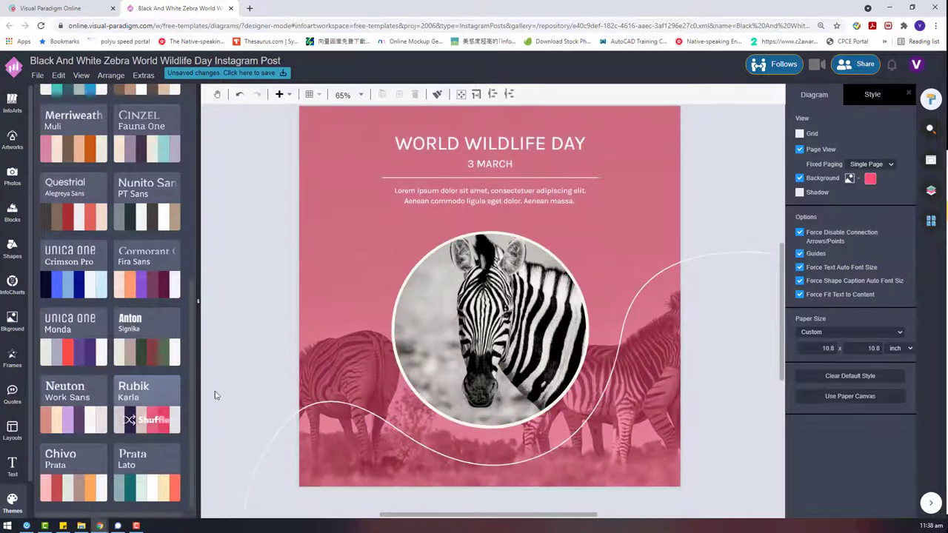
- Move all of the template's objects off the page to the empty canvas above it
ctrl+scroll(266, 251, down, 3)
drag(259, 212, 650, 477)
mouse_move(407, 355)
mouse_down()
mouse_move(398, 199)
mouse_move(416, 153)
mouse_up()
- Delete the layer holding the zebra background, keeping only the Default layer
click(930, 191)
click(859, 156)
click(802, 213)
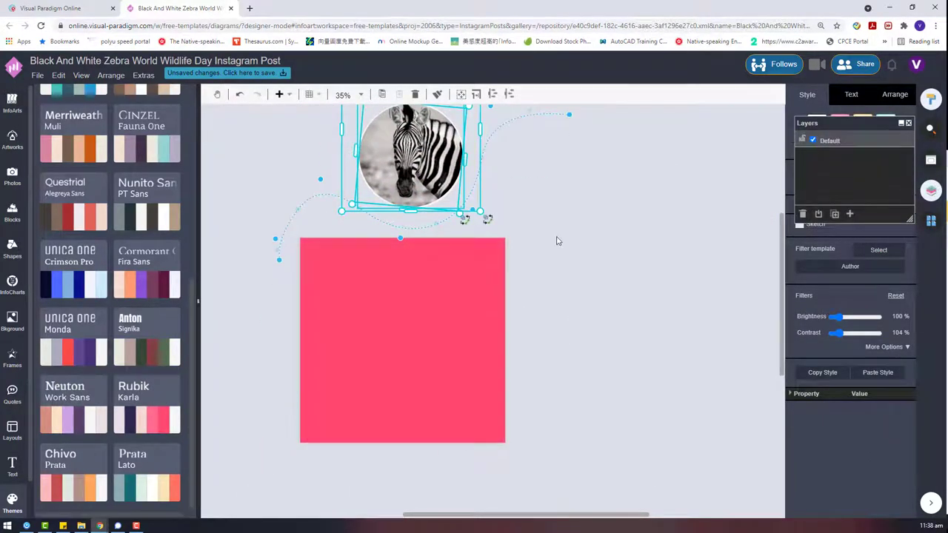
click(556, 242)
scroll(541, 258, up, 2)
scroll(459, 268, down, 2)
scroll(307, 294, up, 2)
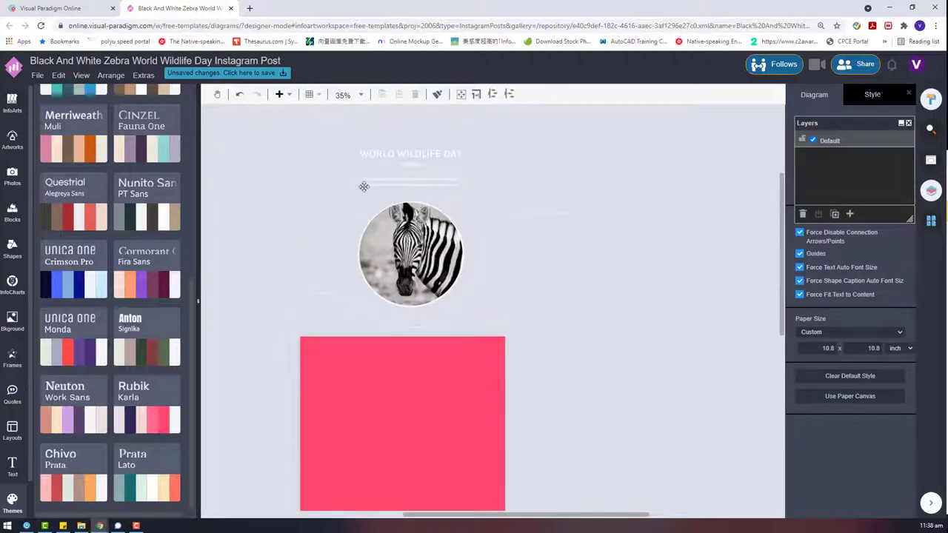
- Place a rounded, egg-shaped frame on the page and put a duplicate of it above and to the right
click(14, 359)
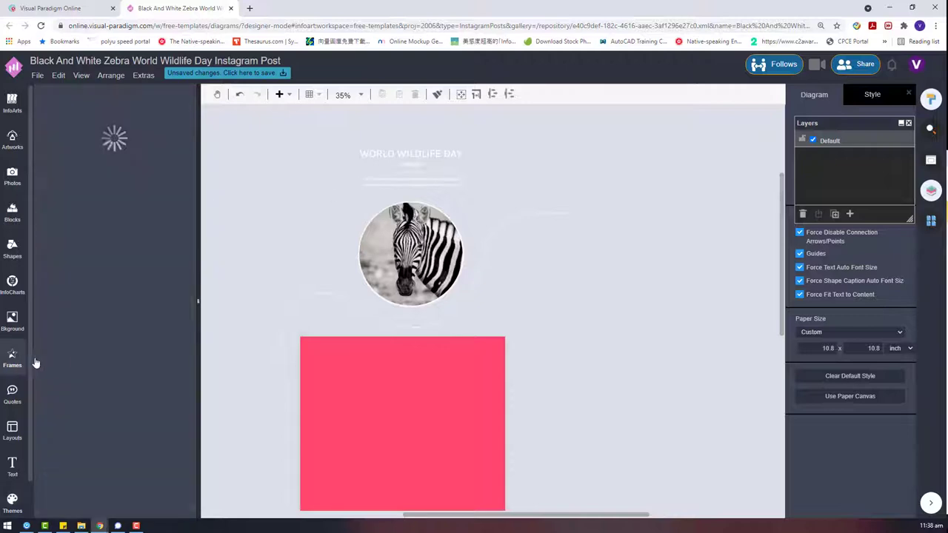
mouse_move(63, 358)
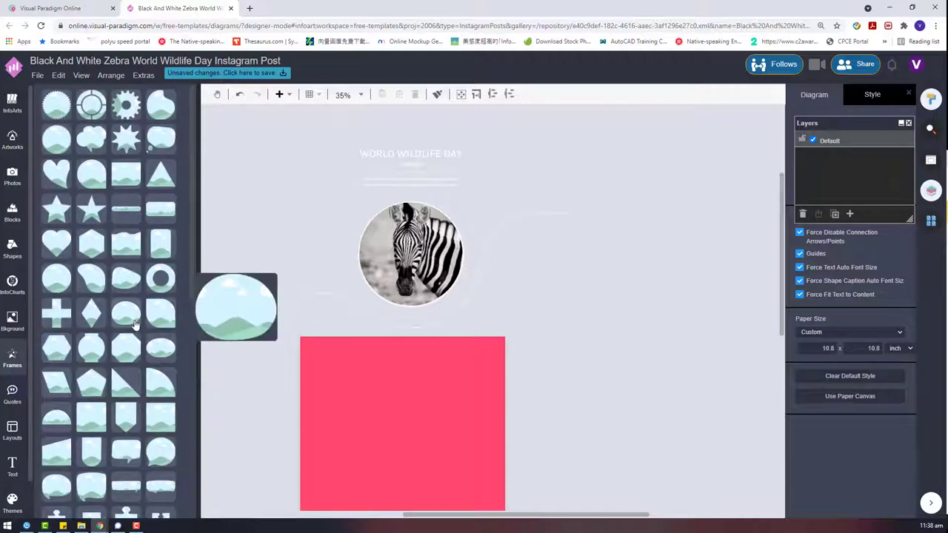
drag(126, 313, 523, 446)
drag(415, 431, 533, 353)
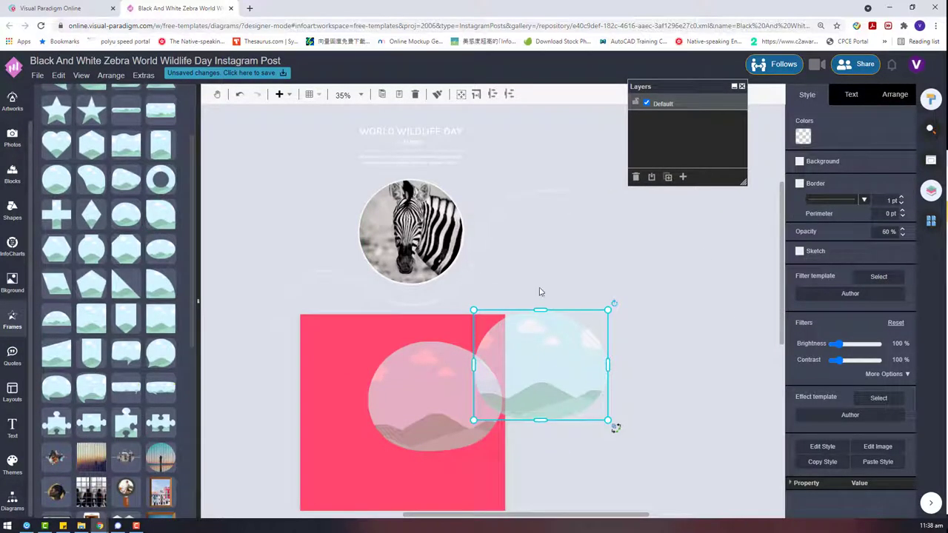
- Fill the duplicated frame with white, turn off its Frame option and enlarge it slightly
click(803, 137)
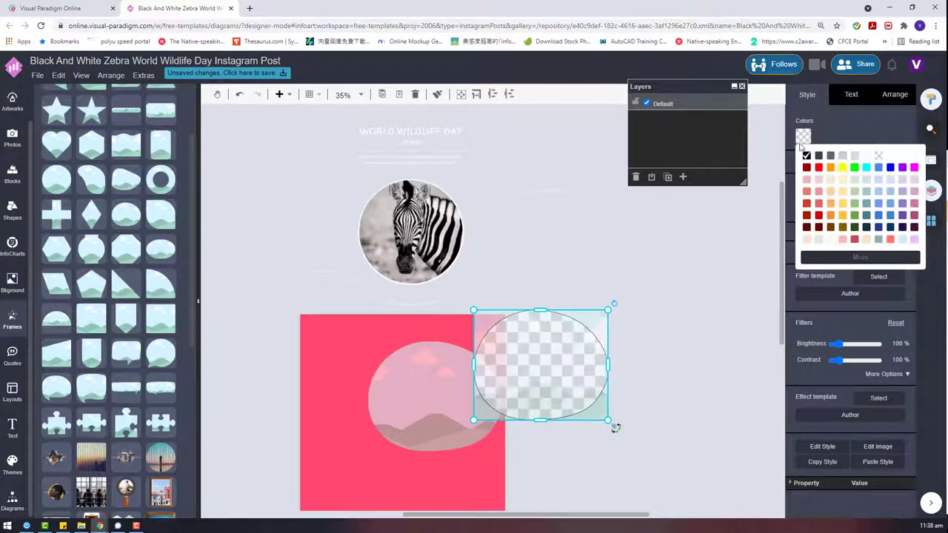
click(866, 157)
click(894, 94)
click(799, 401)
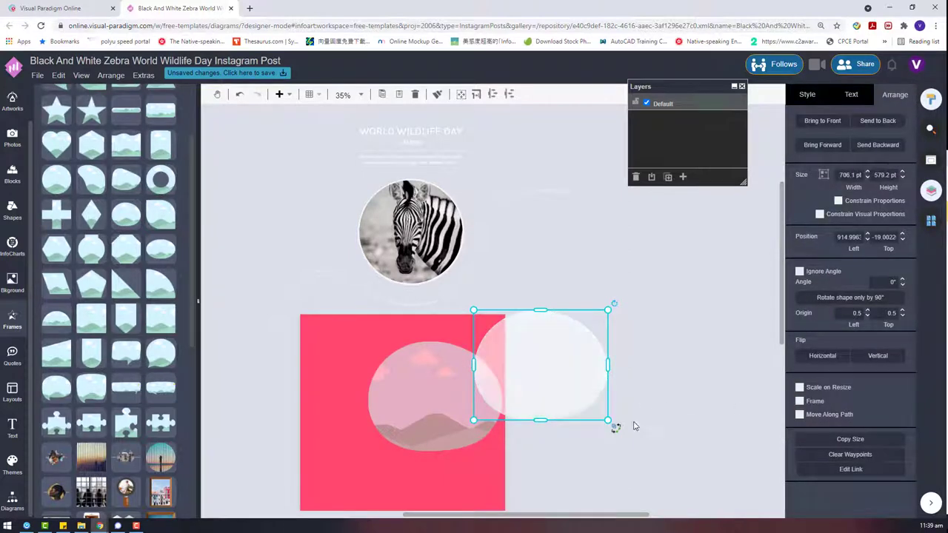
drag(608, 420, 622, 437)
- Move the original landscape frame off the page to the empty canvas at its upper right
right_click(402, 394)
mouse_move(444, 430)
click(600, 431)
drag(433, 387, 615, 247)
- Search the photos for "book" and add the black-covered book and the stacked-books photos to the canvas
click(409, 234)
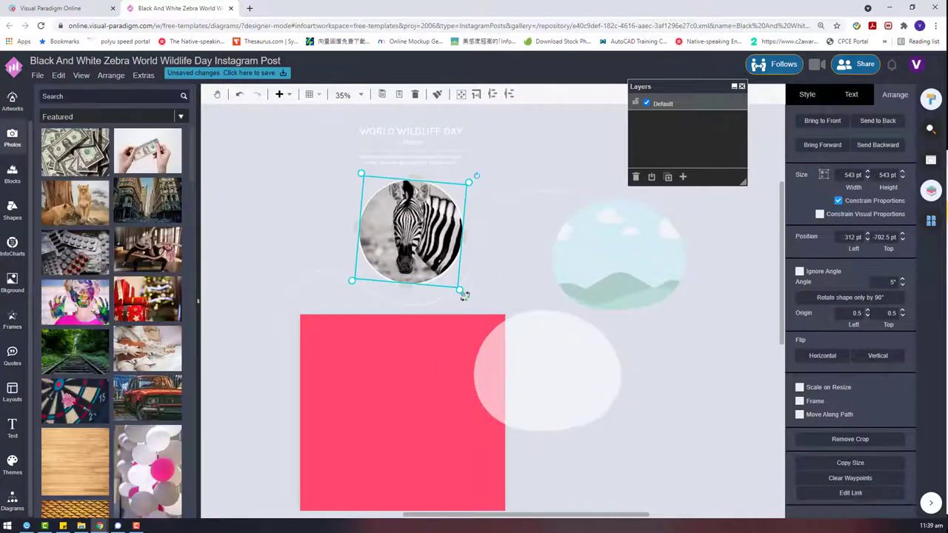
text(book)
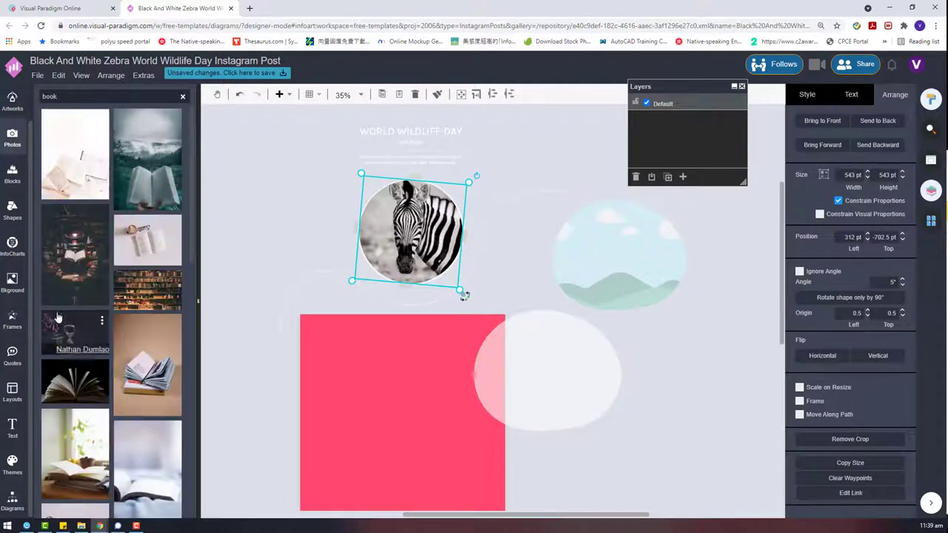
scroll(78, 342, down, 2)
click(80, 340)
scroll(80, 341, down, 2)
drag(141, 348, 429, 374)
drag(100, 431, 722, 348)
- Delete the black-covered book photo, keeping only the stacked-books photo on the canvas
click(638, 379)
key(Delete)
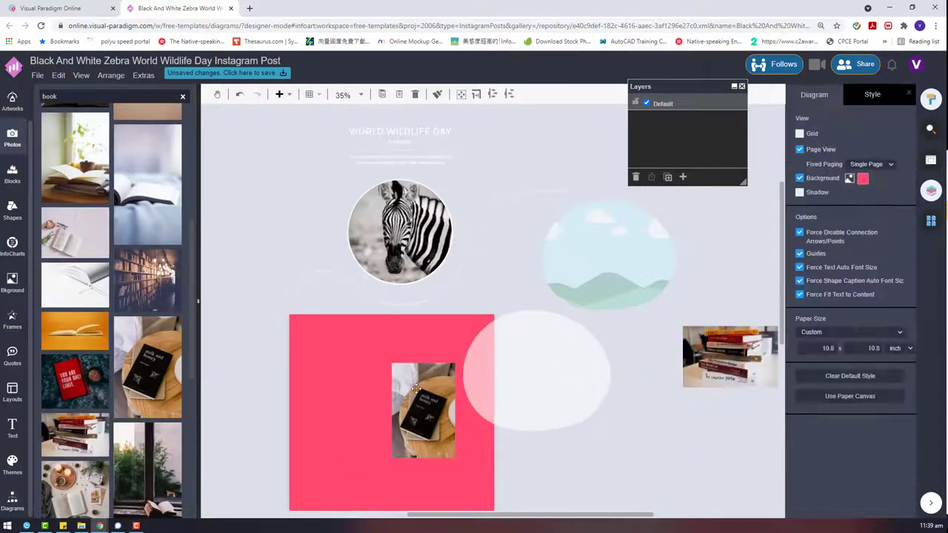
click(423, 410)
key(Delete)
scroll(148, 376, down, 5)
drag(592, 414, 507, 407)
scroll(507, 405, right, 2)
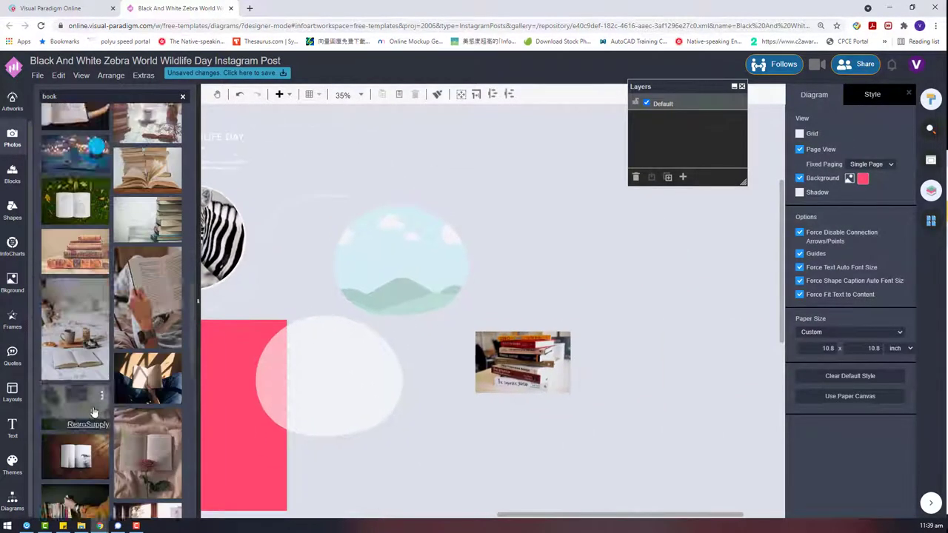
- Enlarge the stacked-books photo and lay the rounded landscape frame in front of it
click(436, 263)
drag(471, 319, 593, 418)
drag(472, 292, 514, 345)
drag(635, 259, 497, 370)
drag(496, 372, 672, 265)
click(548, 348)
click(426, 434)
drag(480, 417, 575, 322)
right_click(427, 411)
mouse_move(605, 429)
click(648, 430)
- Fit the stacked-books photo centred behind the rounded frame and crop it to the frame's shape
click(594, 292)
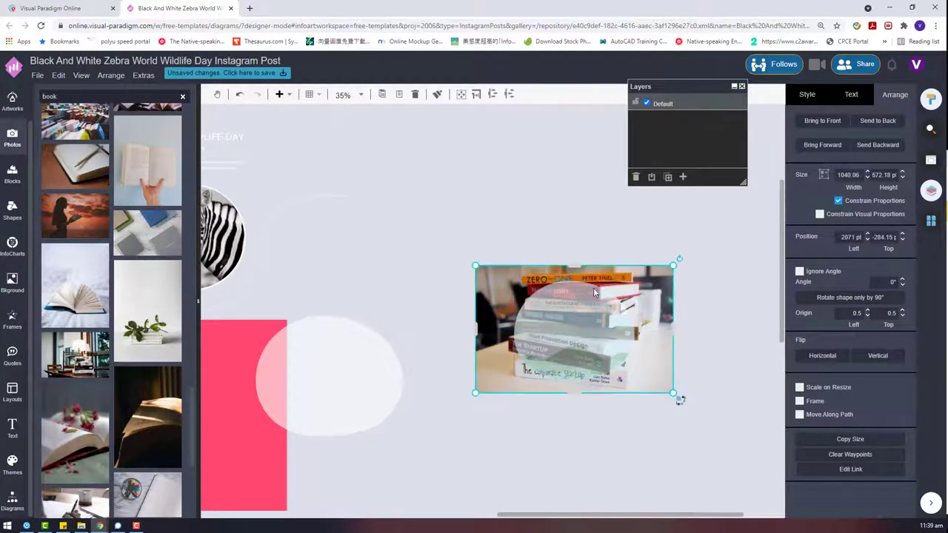
drag(675, 263, 654, 277)
drag(602, 334, 612, 330)
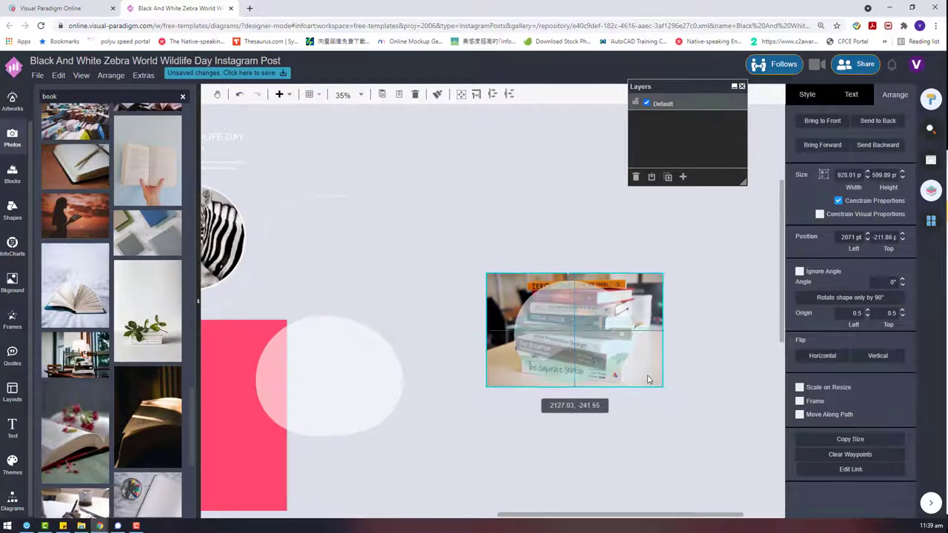
shift+click(611, 330)
right_click(611, 330)
click(638, 455)
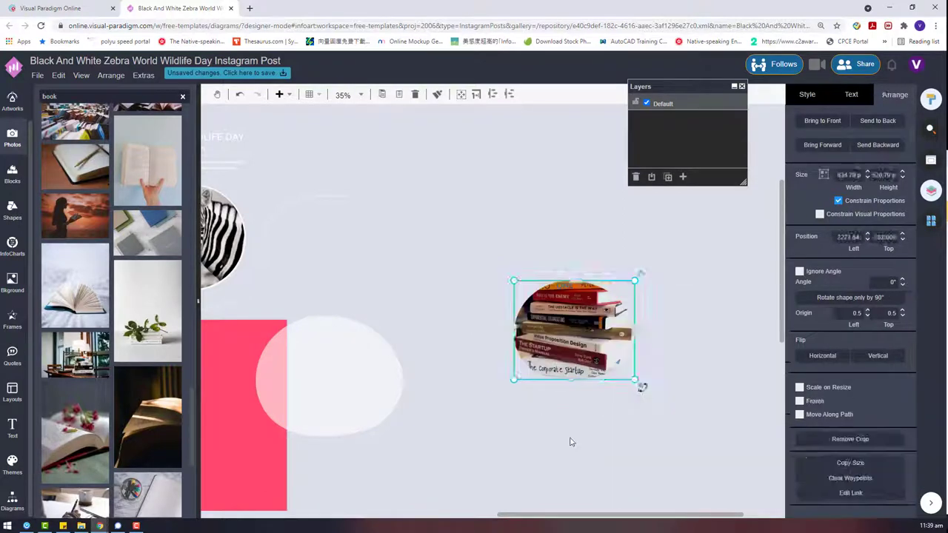
- Tint the cropped book photo with a light pink overlay at 1% and sepia at 49%
click(804, 96)
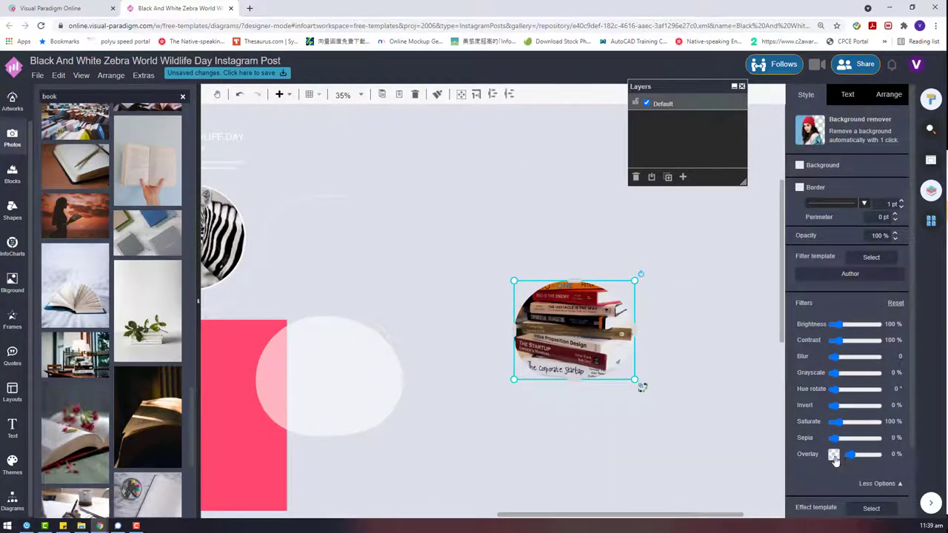
click(834, 456)
click(863, 422)
click(634, 439)
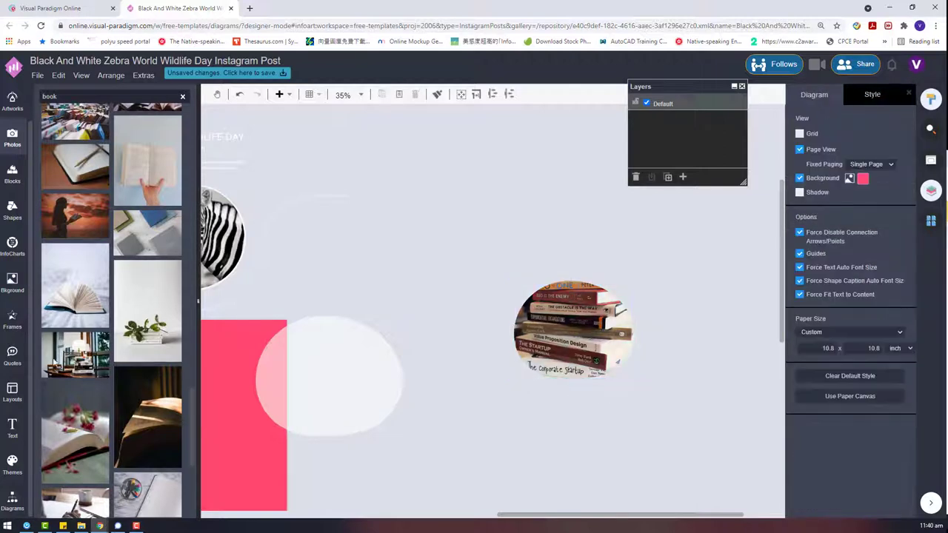
scroll(111, 333, down, 5)
- Place the cropped book photo in front of the white rounded shape and enlarge it to nearly fill the shape
click(600, 322)
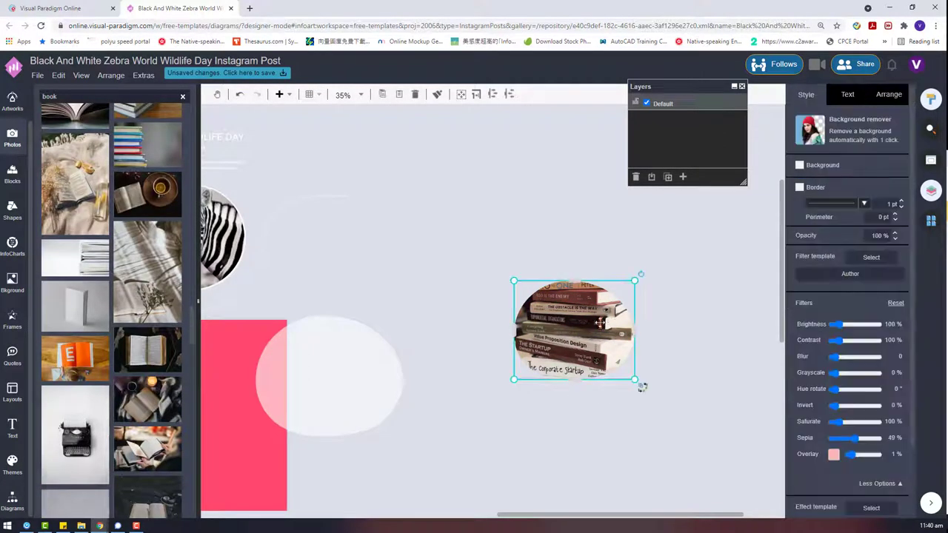
right_click(599, 323)
click(508, 357)
drag(563, 333, 318, 379)
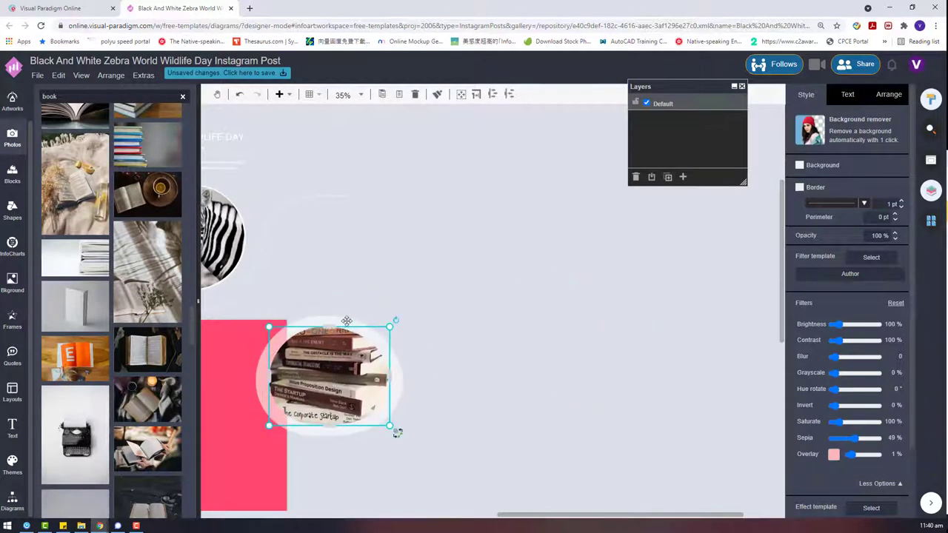
shift+click(347, 321)
click(405, 311)
click(370, 348)
drag(389, 326, 403, 316)
- Align the book photo and white shape on their centres and move both onto the upper part of the page
shift+click(262, 402)
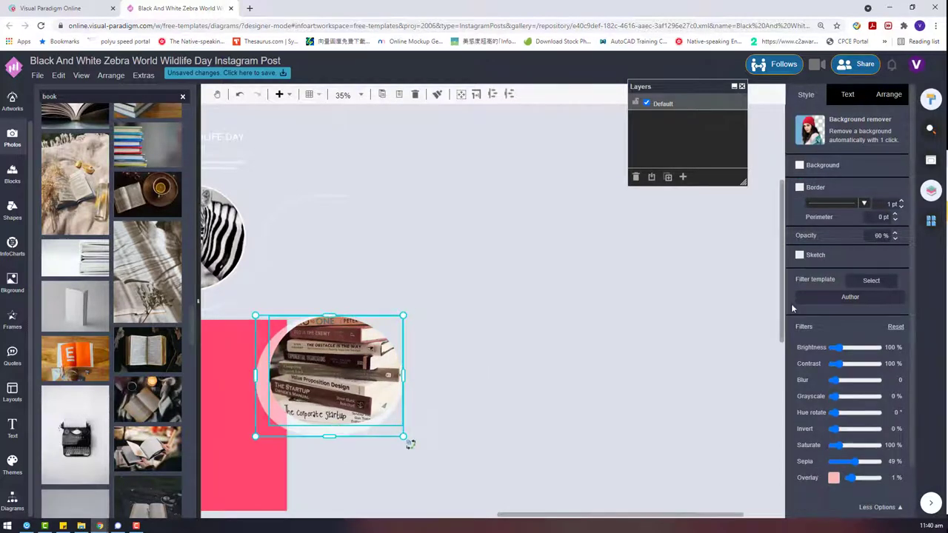
click(889, 95)
click(872, 438)
click(820, 438)
scroll(585, 352, left, 3)
drag(585, 352, 452, 381)
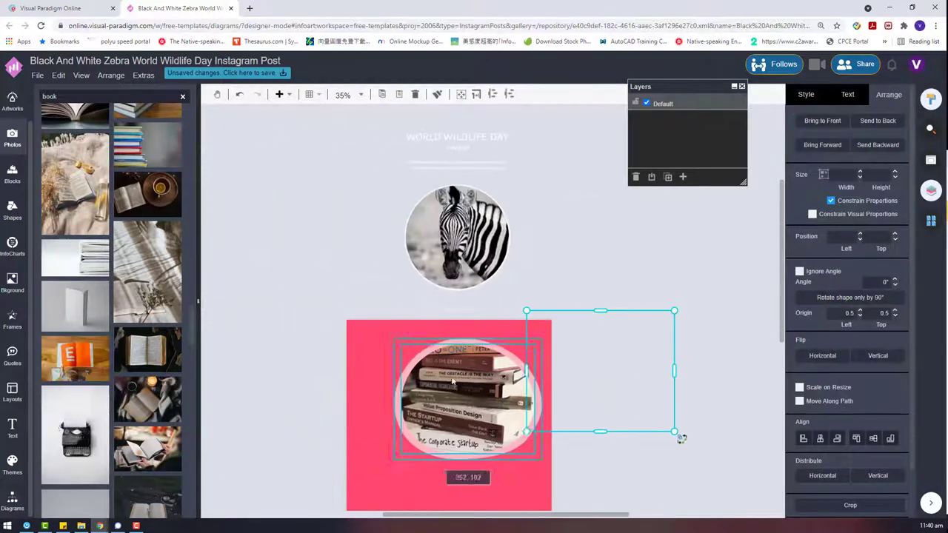
click(629, 349)
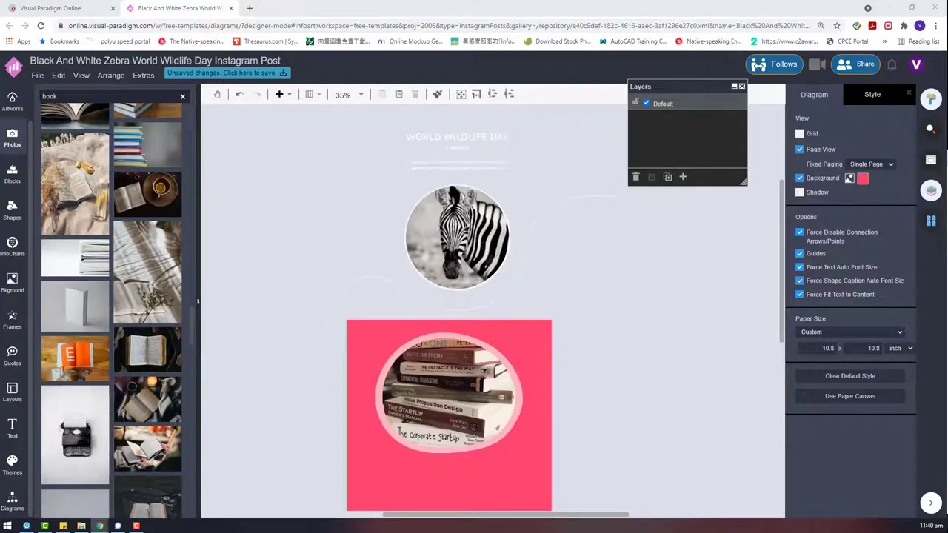
click(457, 160)
click(635, 176)
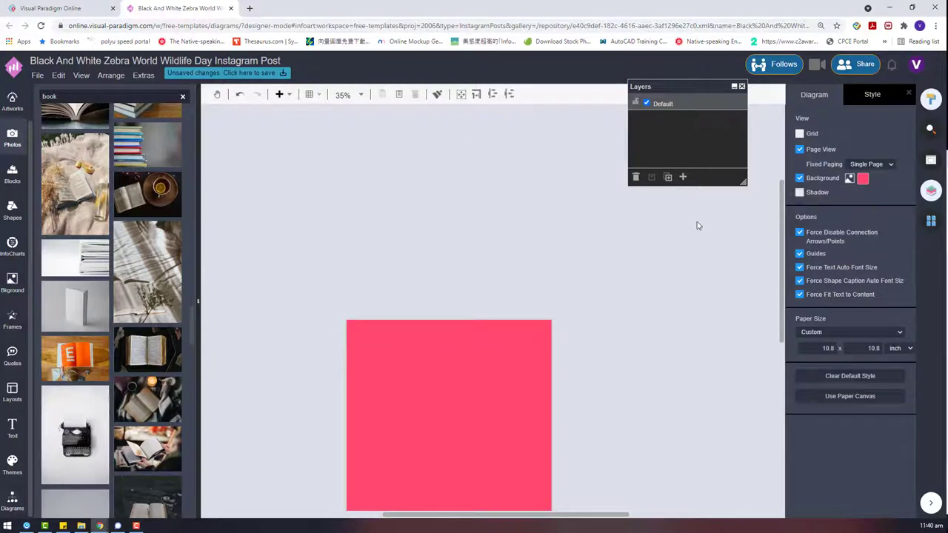
key(ctrl+z)
- Move the body text with its divider line, and the "WORLD WILDLIFE DAY" title, below the book photo on the page
drag(396, 206, 568, 149)
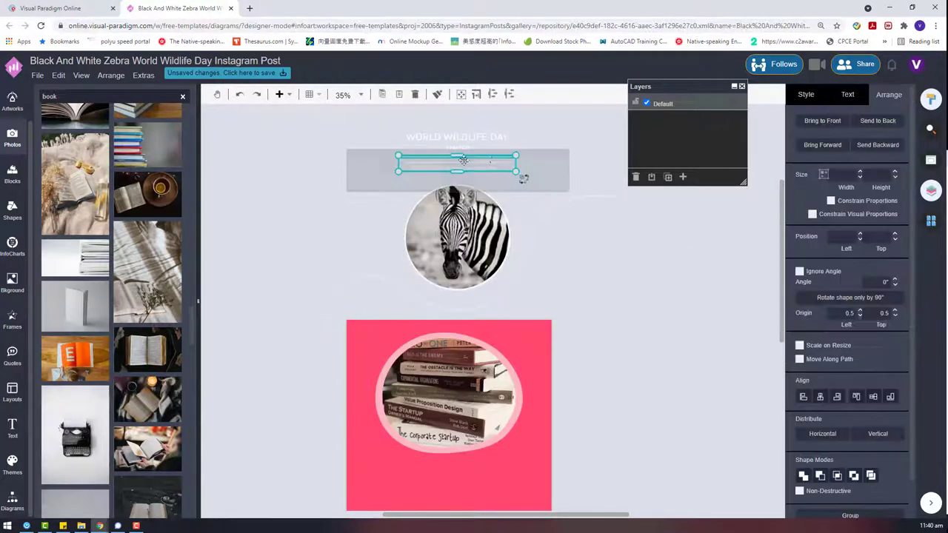
drag(457, 164, 436, 453)
scroll(441, 239, up, 2)
drag(458, 237, 439, 402)
- Enlarge the title, divider line and body text together and reposition them centrally under the book photo
drag(582, 392, 363, 437)
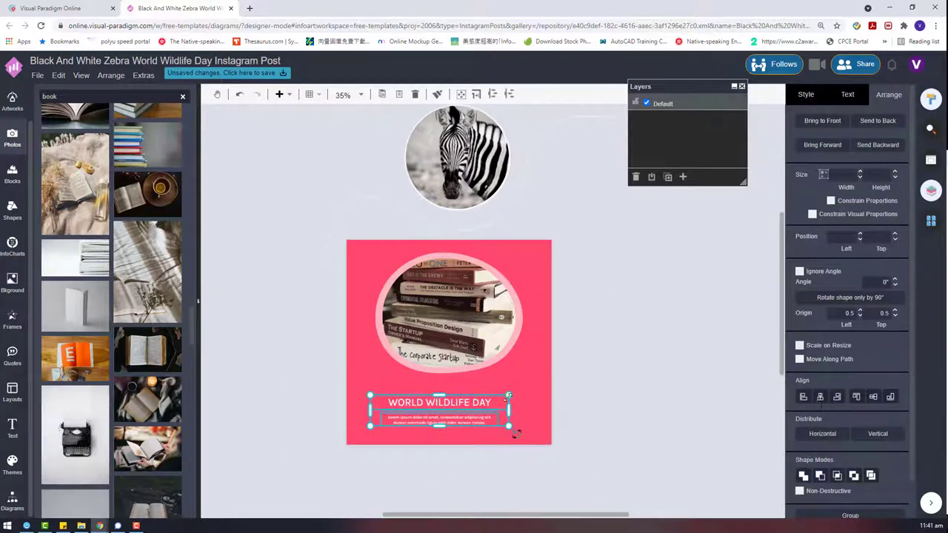
drag(508, 396, 551, 385)
drag(470, 397, 456, 393)
click(597, 330)
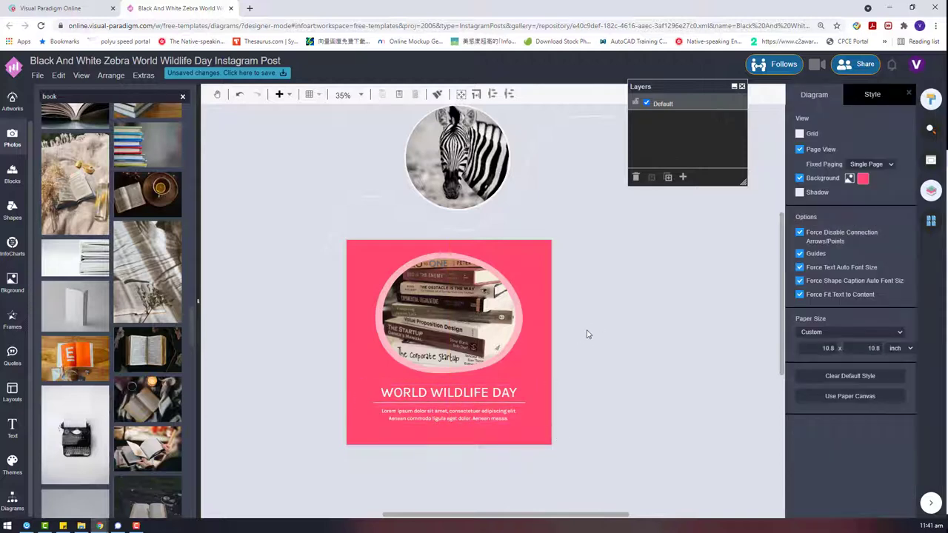
- Remove the translucent white shape around the book photo and the leftover zebra picture and date text above the page
click(521, 324)
click(291, 209)
scroll(291, 210, up, 2)
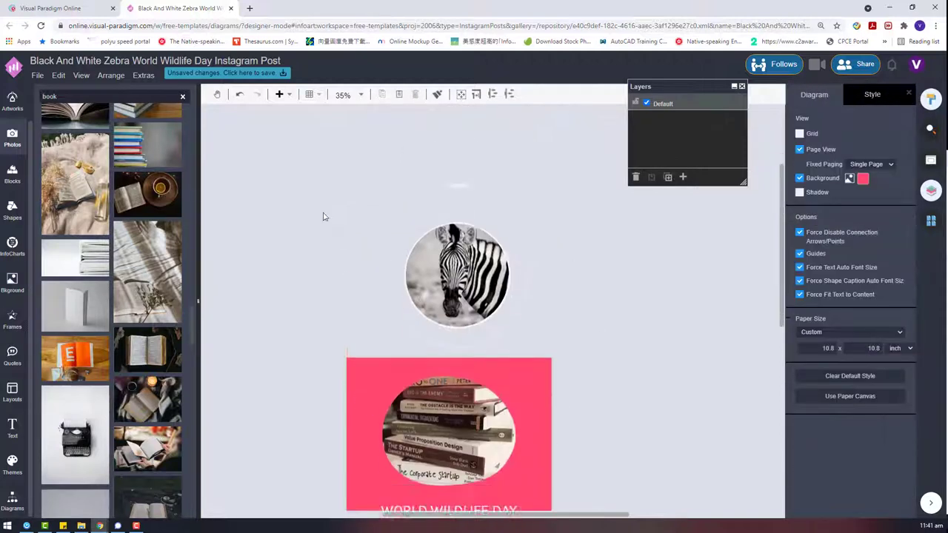
drag(344, 151, 617, 332)
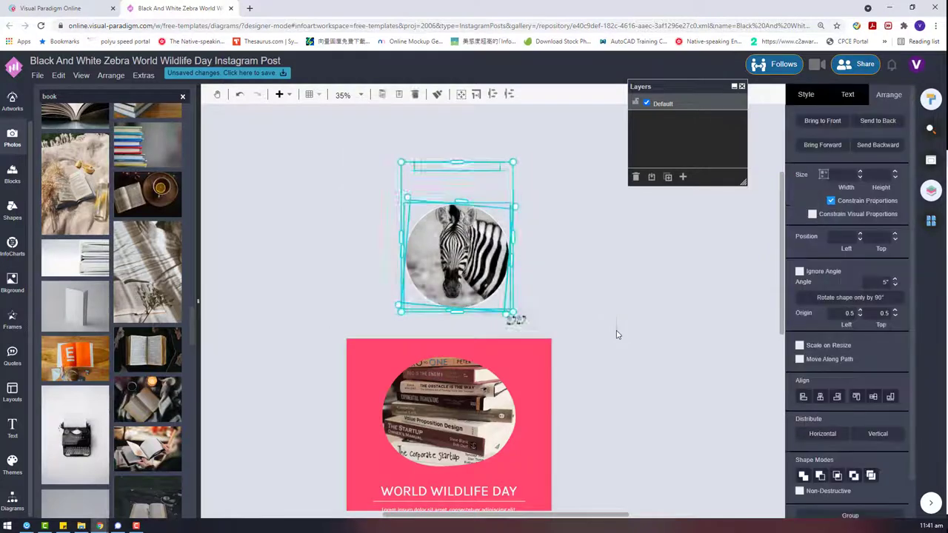
key(Delete)
scroll(633, 324, down, 3)
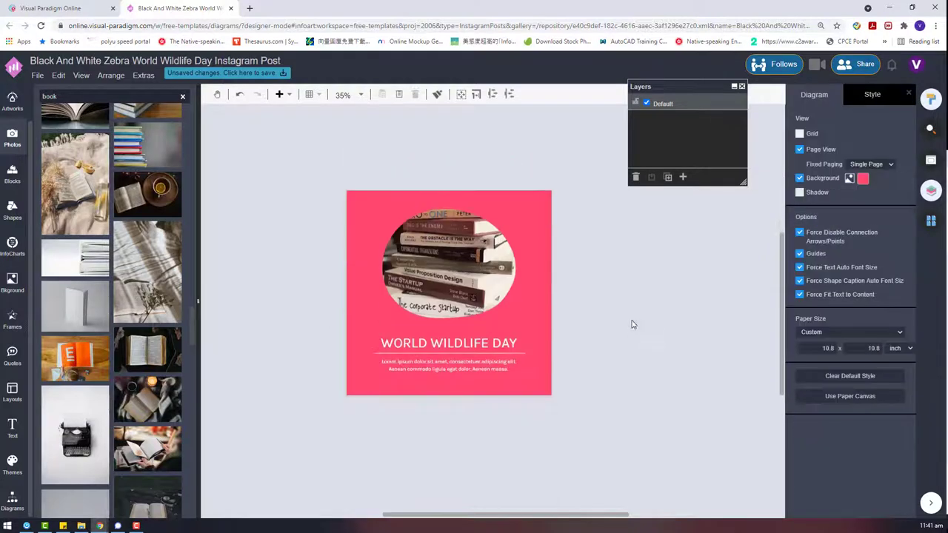
- Add a half-circle shape overlapping the book photo and apply the Rubik/Karla theme, shuffling its colours until the page background is navy
click(19, 503)
drag(133, 296, 620, 335)
click(12, 466)
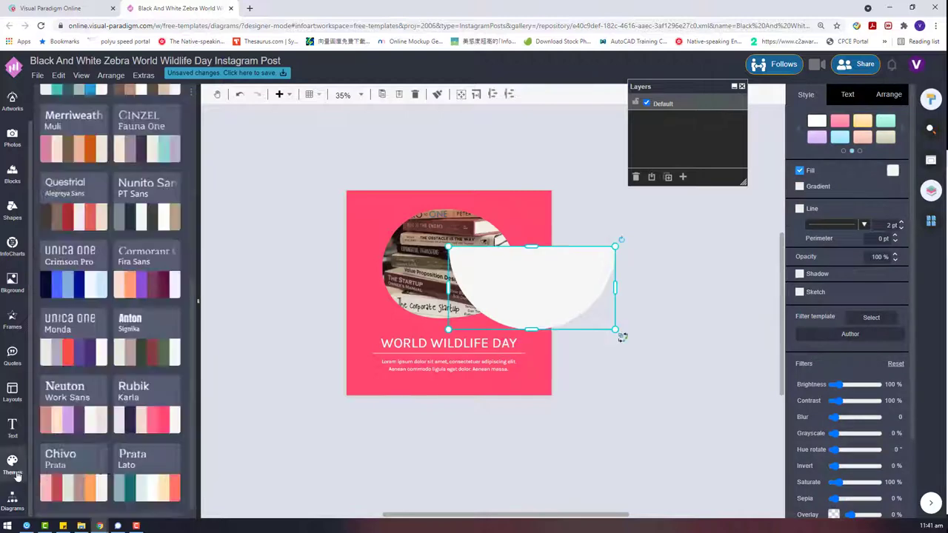
click(166, 426)
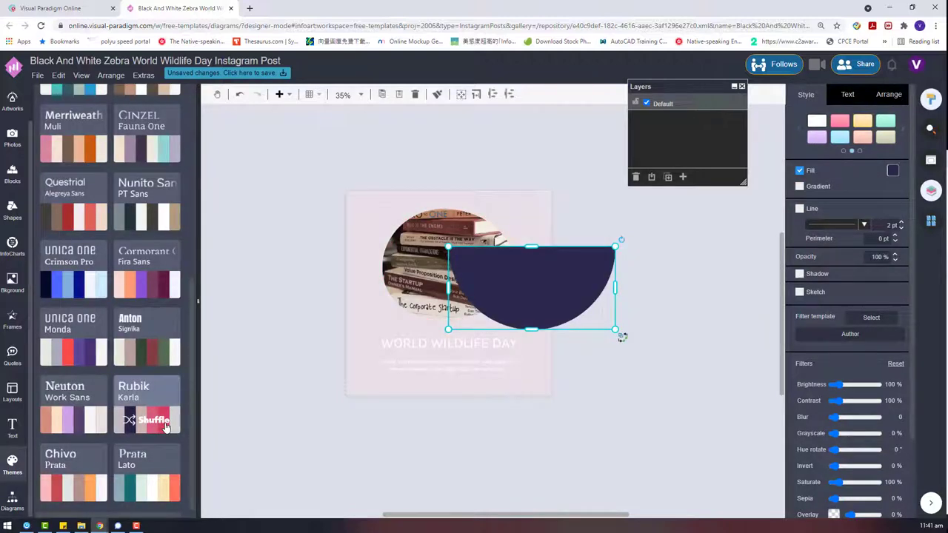
- Change the stacking order of the pale pink half-circle, bringing it forward once and then sending it backward
right_click(516, 272)
mouse_move(666, 397)
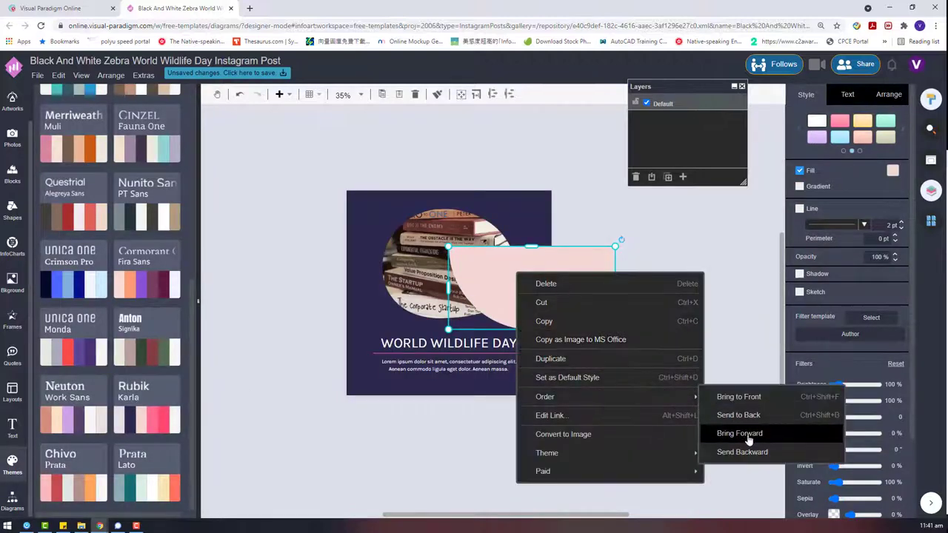
click(748, 438)
right_click(571, 289)
mouse_move(666, 414)
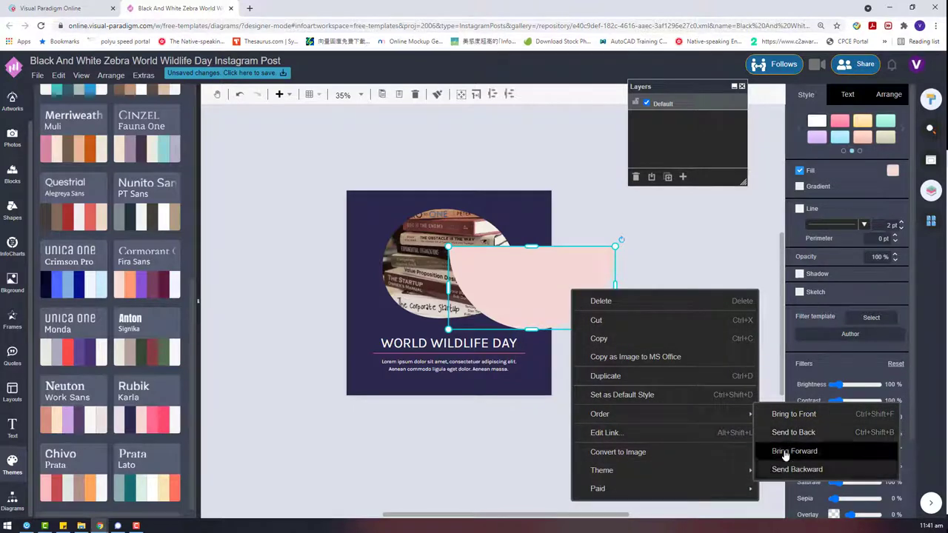
click(789, 468)
- Move the half-circle to the top of the page behind the book photo and enlarge it to span the full page width
drag(545, 284, 443, 229)
drag(513, 273, 550, 295)
click(573, 276)
click(532, 206)
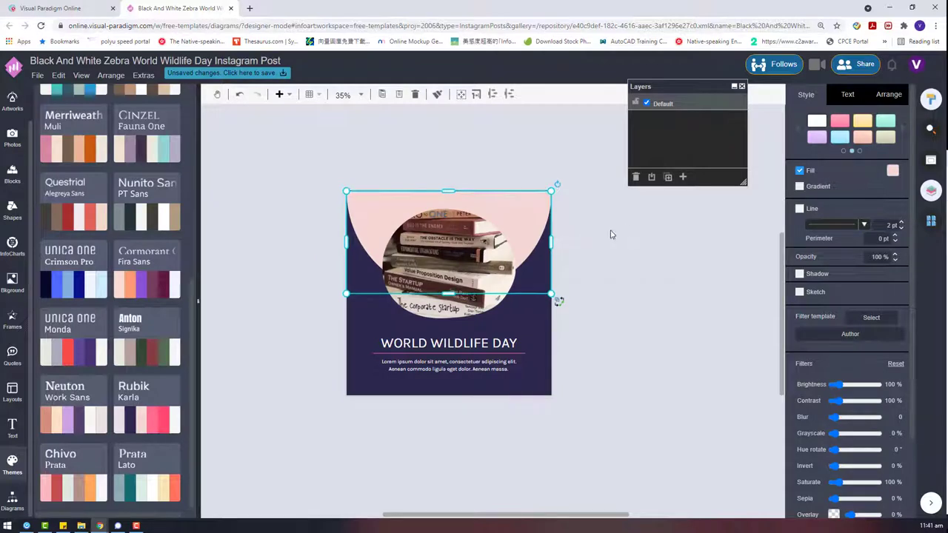
click(612, 234)
click(543, 210)
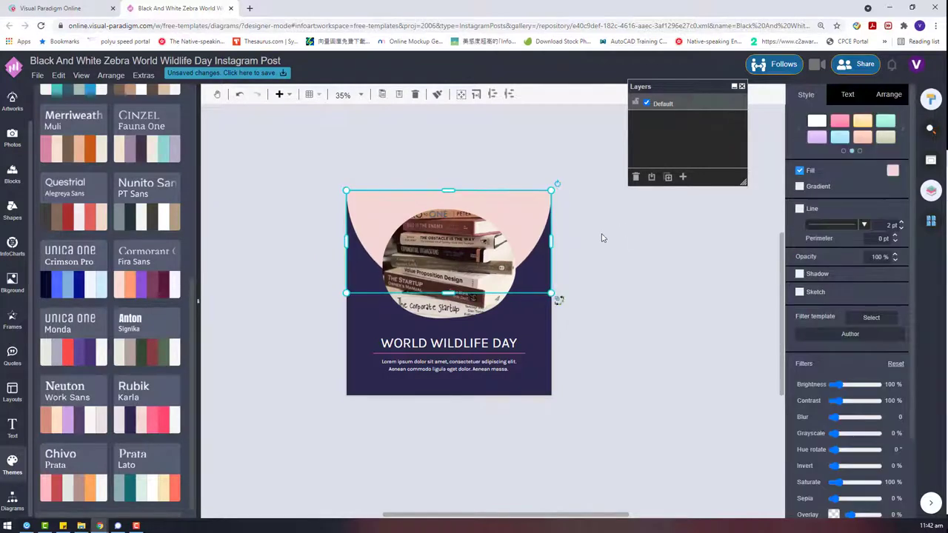
click(602, 238)
click(546, 223)
drag(550, 293, 551, 292)
click(585, 244)
click(541, 203)
click(618, 214)
- Inspect the book photo's crop without altering it, and centre the photo horizontally over the half-circle near the page's top
drag(476, 261, 480, 259)
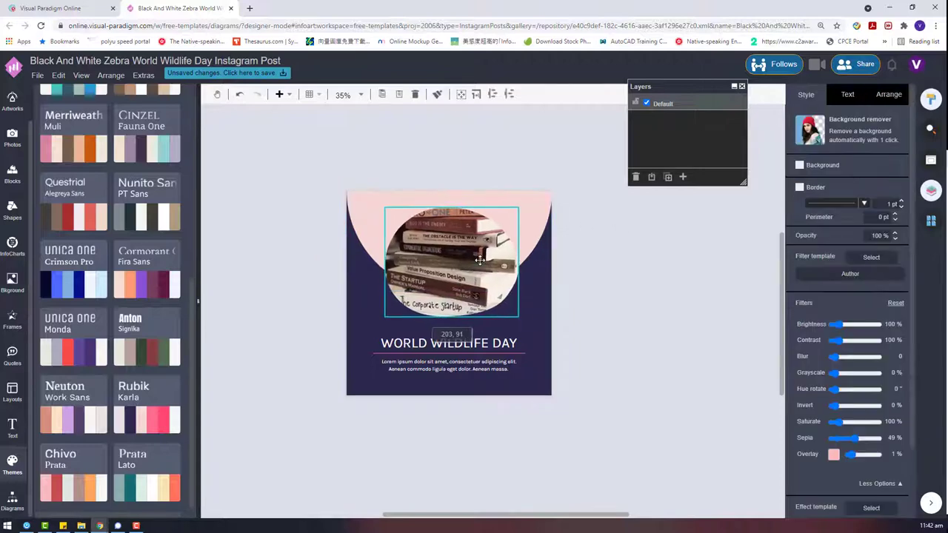
right_click(480, 260)
click(514, 400)
click(552, 325)
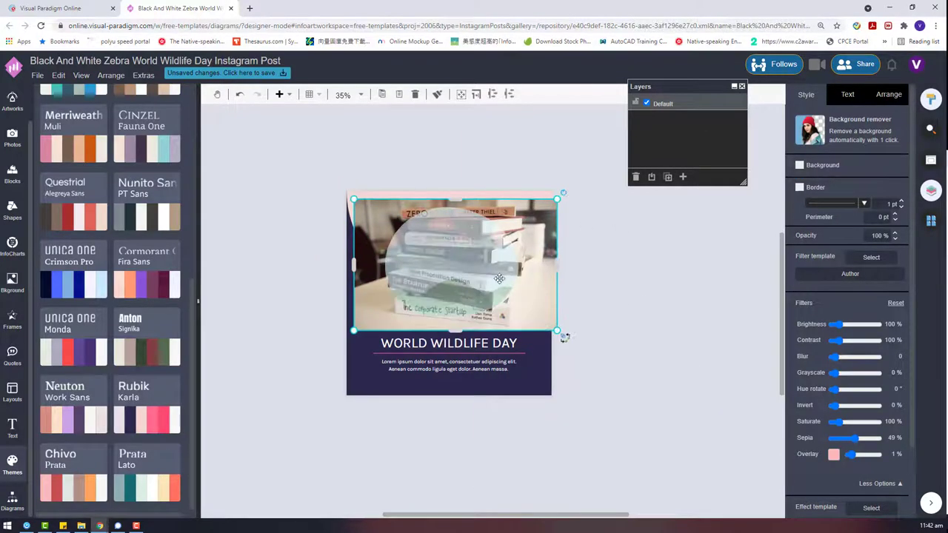
right_click(480, 267)
click(500, 388)
drag(468, 281, 449, 248)
- Shift the photo and text slightly down together, and move the title, divider line and body text up closer to the photo
drag(561, 407, 343, 197)
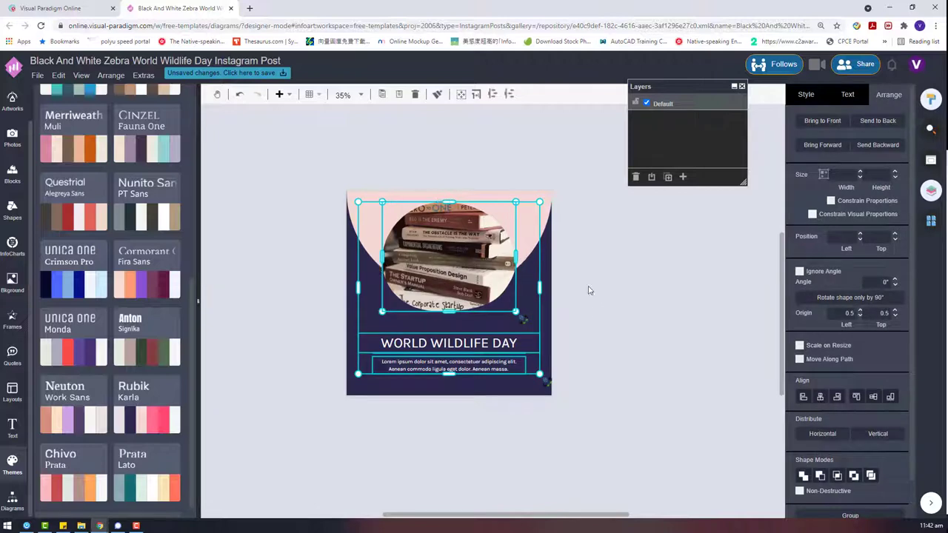
drag(450, 281, 451, 285)
drag(593, 408, 356, 330)
drag(453, 349, 457, 338)
click(593, 310)
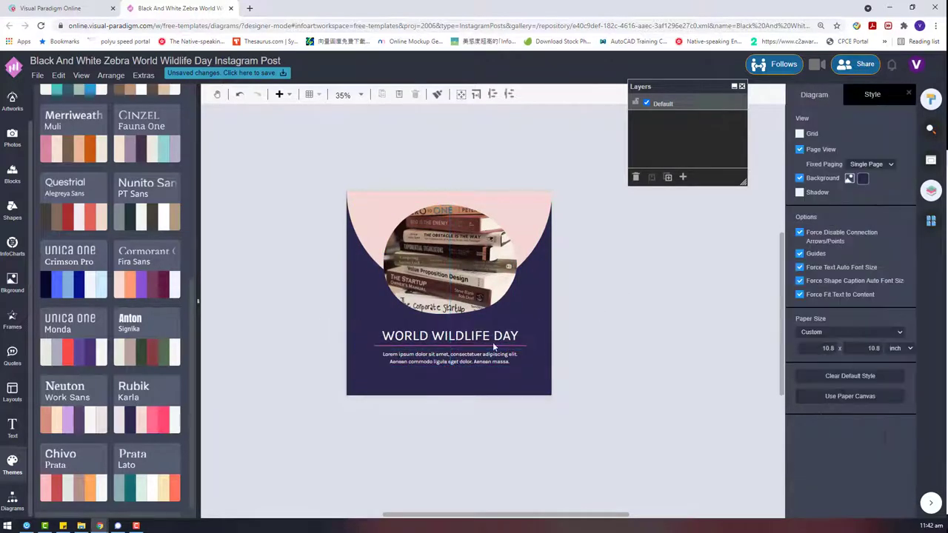
- Add a circle about 385 pt in diameter overlapping the page's lower-right corner
click(3, 499)
scroll(87, 436, down, 5)
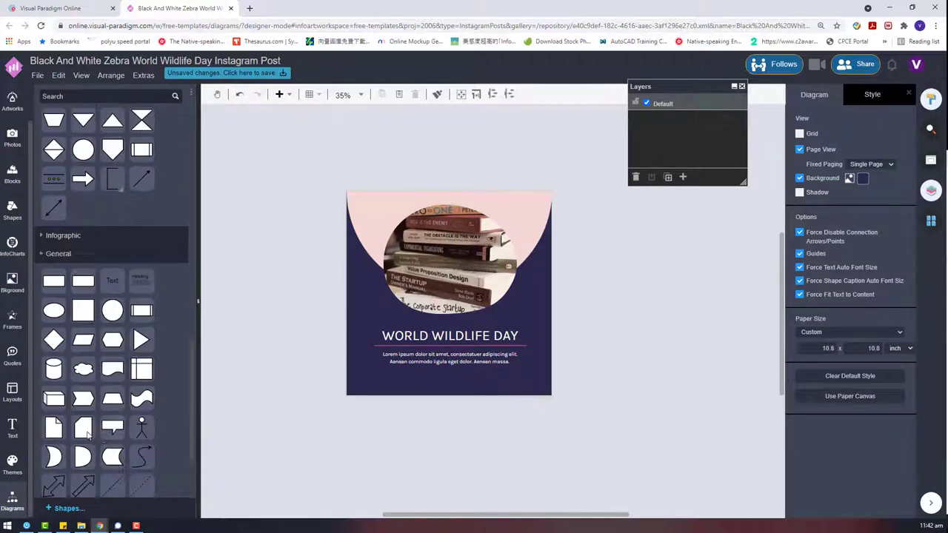
drag(590, 350, 538, 419)
drag(569, 371, 543, 381)
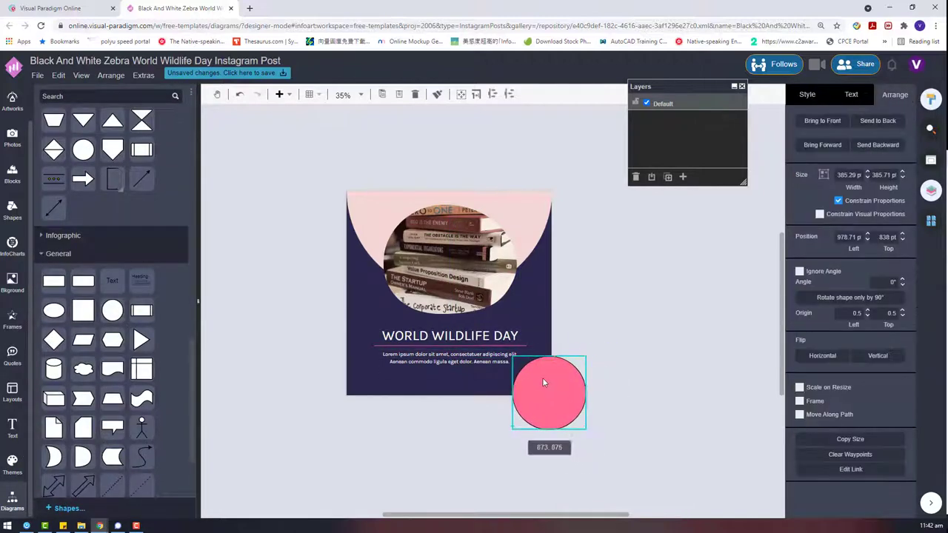
- Remove the circle's fill and make its outline white
click(808, 97)
click(798, 171)
click(892, 194)
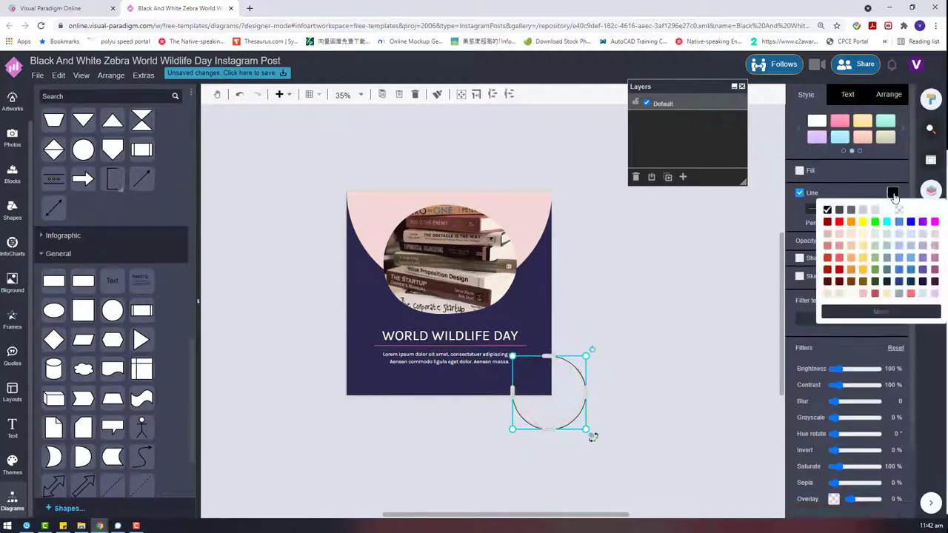
click(885, 211)
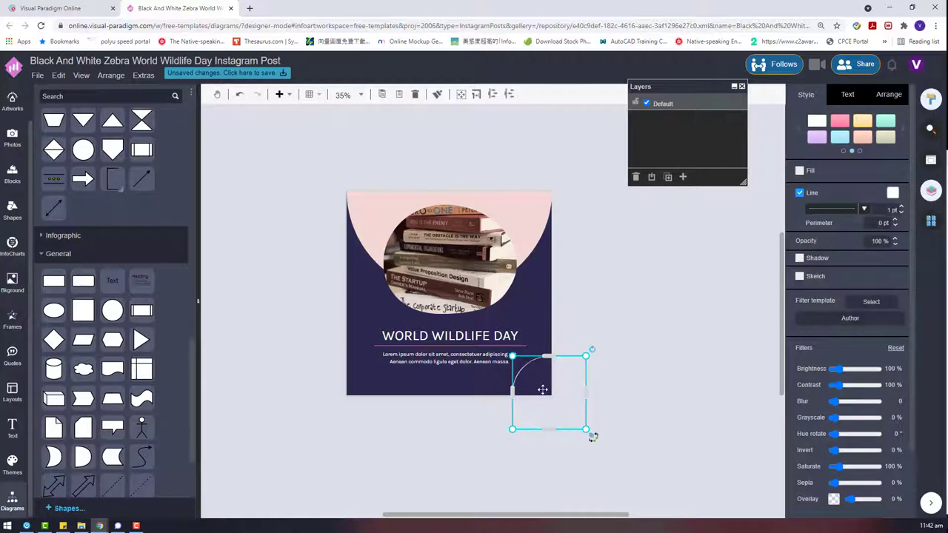
- Duplicate the outlined circle onto the page's lower-left corner and align both circles along their bottom edges
drag(544, 388, 342, 389)
click(889, 94)
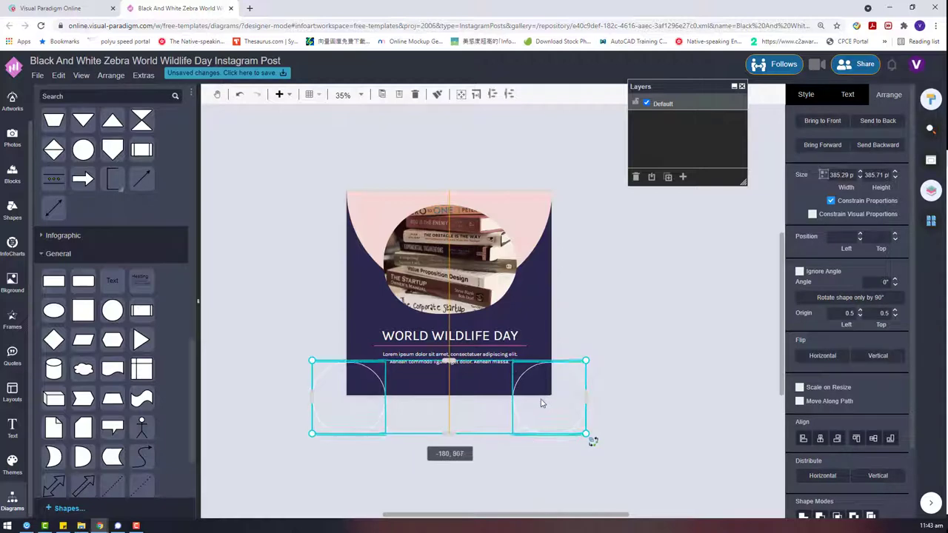
click(890, 438)
- Set the outline thickness of both circles to 5 pt
click(808, 95)
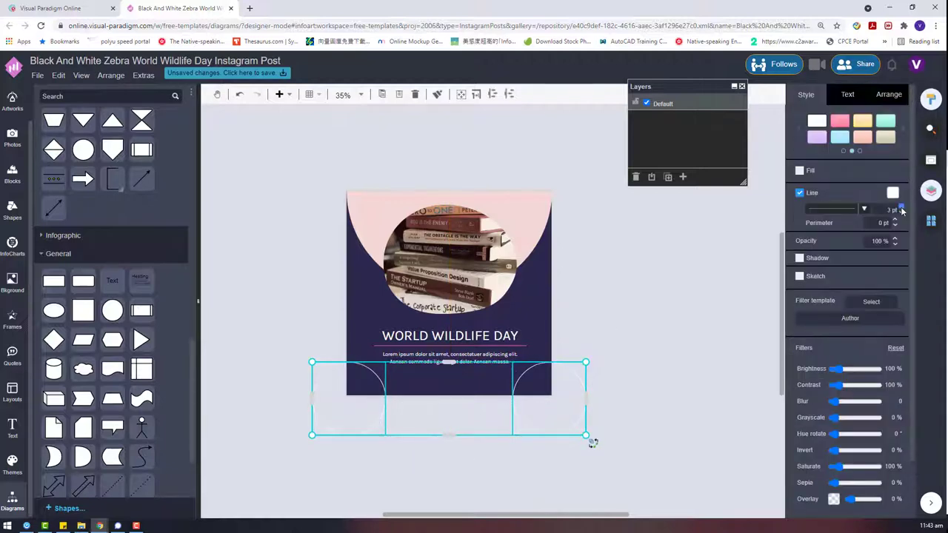
click(894, 194)
click(730, 331)
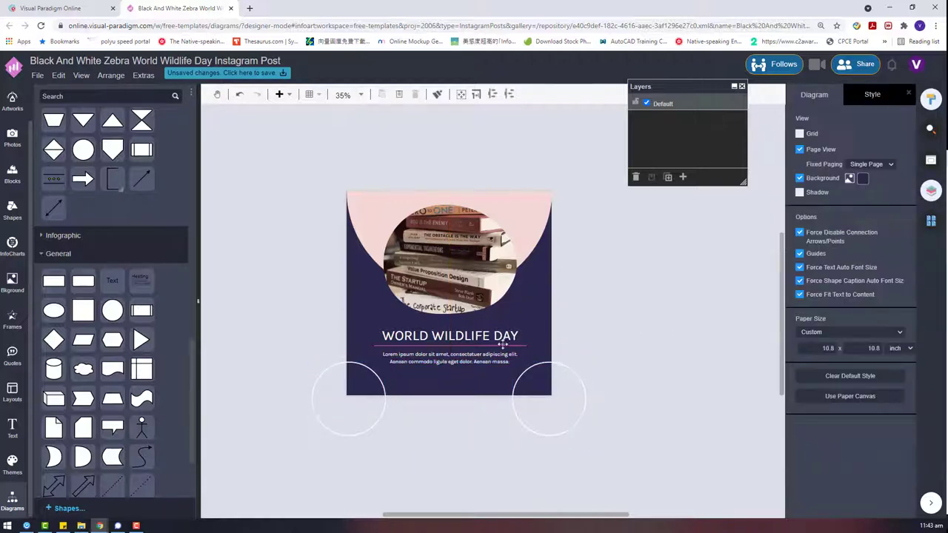
- Recolour the outlines of both corner circles with the same pink as the divider line
click(500, 344)
drag(643, 343, 368, 342)
click(894, 170)
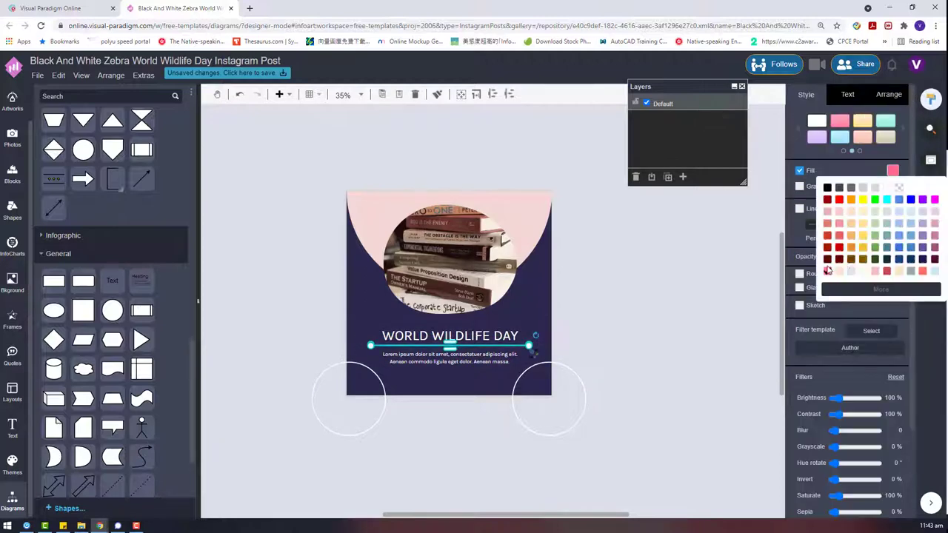
click(821, 272)
click(592, 416)
click(563, 403)
click(892, 194)
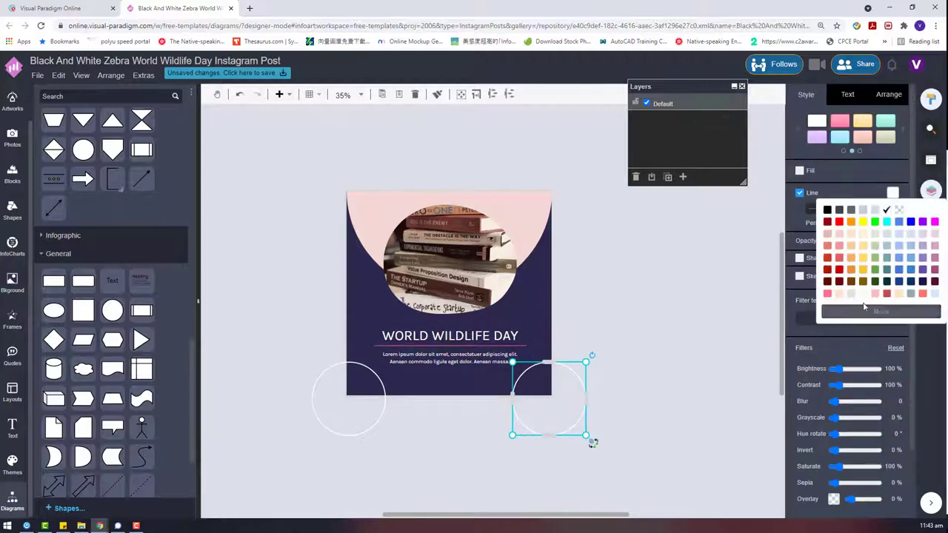
click(827, 293)
click(381, 403)
click(892, 193)
click(827, 293)
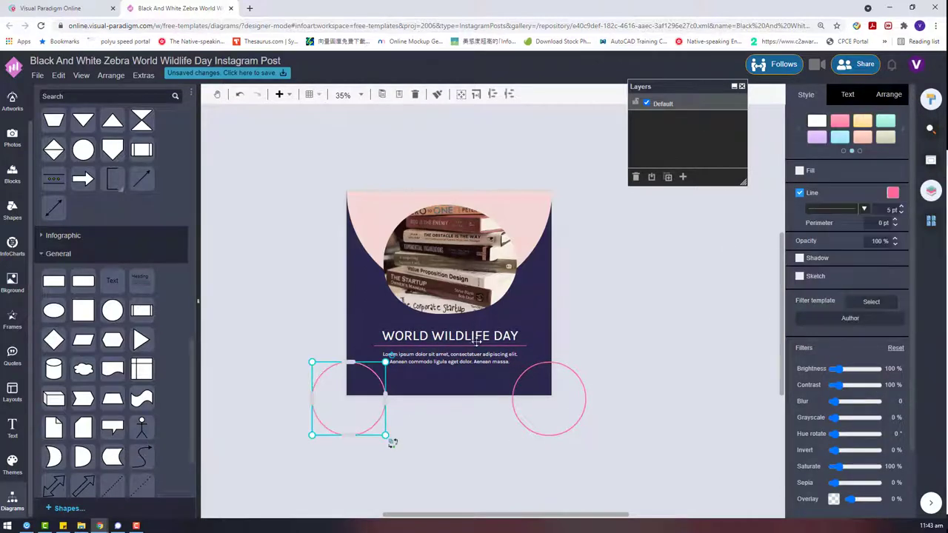
- Set the font colour of the "WORLD WILDLIFE DAY" title to the same pink
click(459, 336)
click(847, 94)
click(899, 266)
click(827, 367)
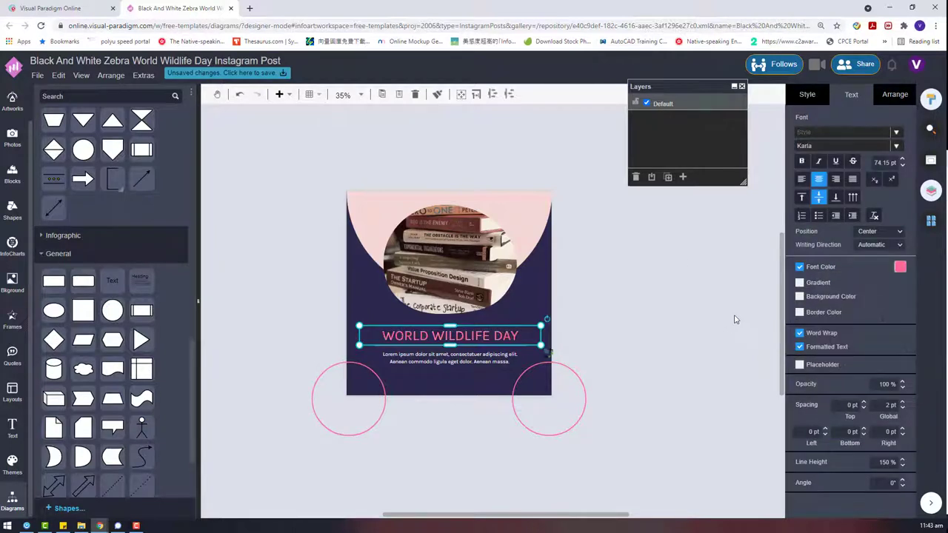
click(848, 149)
- Replace the title text with "GRAB A BOOK"
double_click(488, 335)
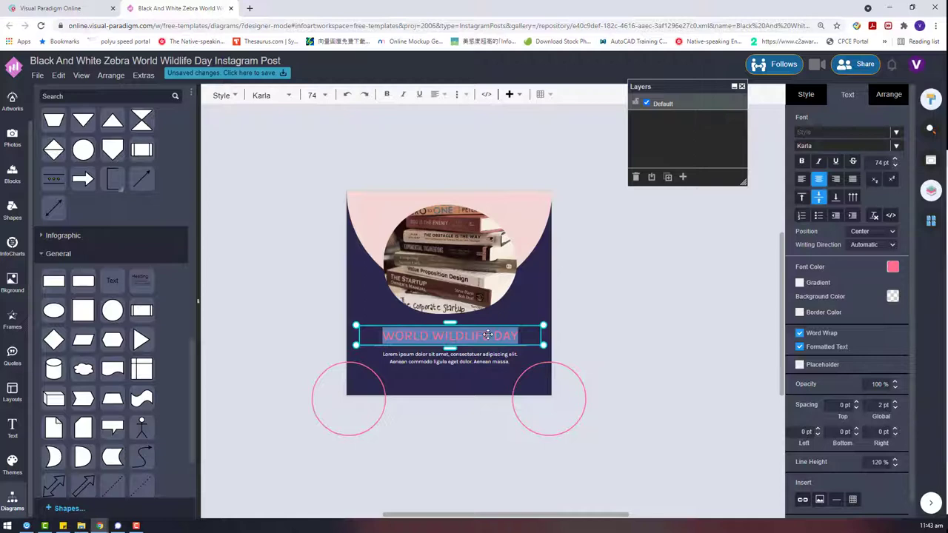
text(gra)
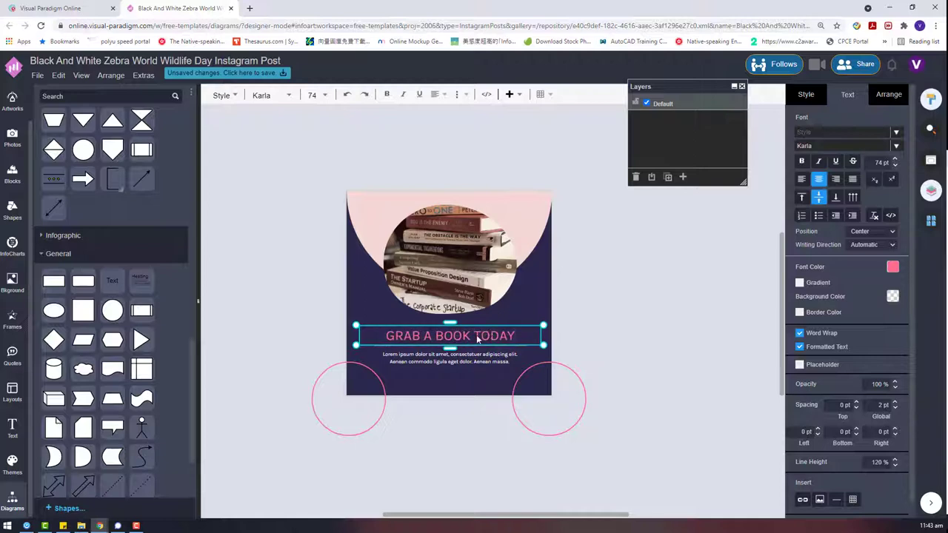
drag(471, 337, 412, 335)
key(Escape)
double_click(515, 337)
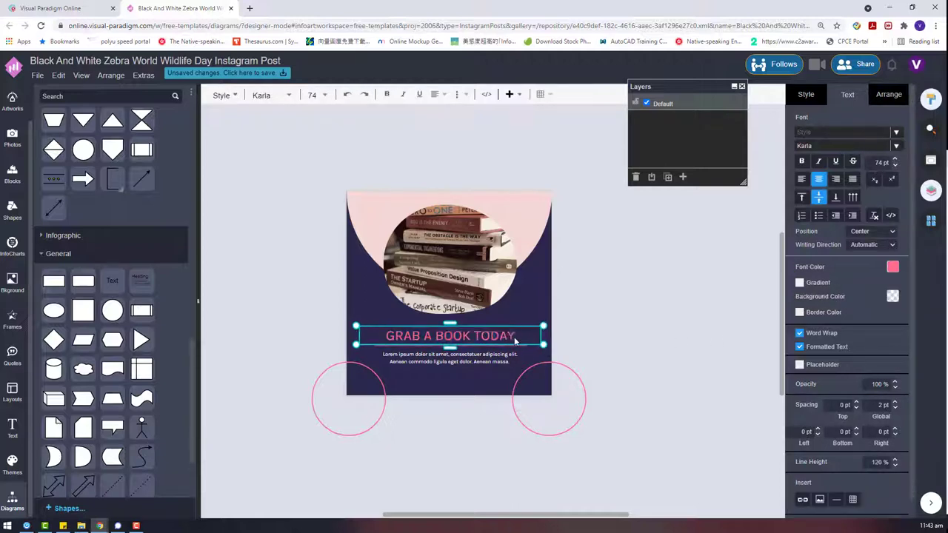
click(680, 341)
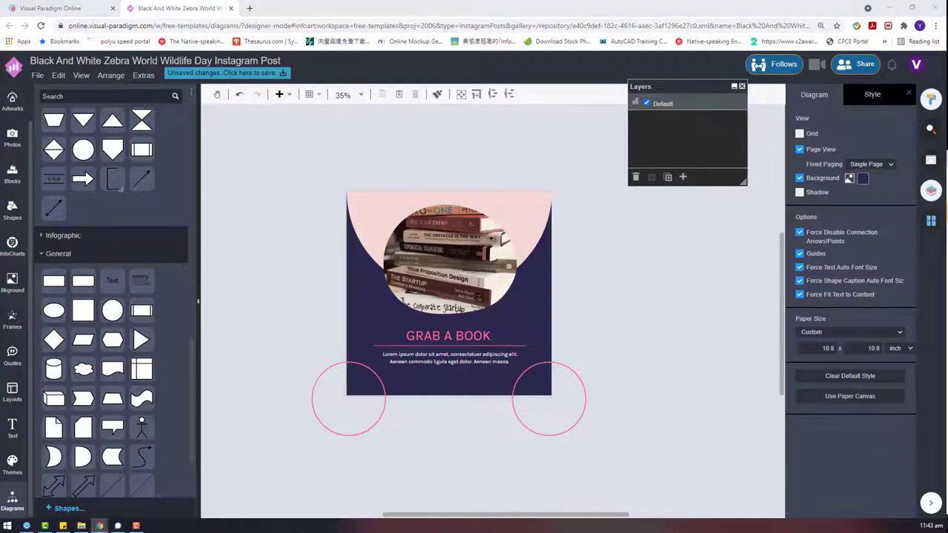
- Put the quote "There is no friend as loyal as a book." in both the body text and the title, with the title at 50 pt
double_click(448, 355)
text("There is no friend as loyal as a book.")
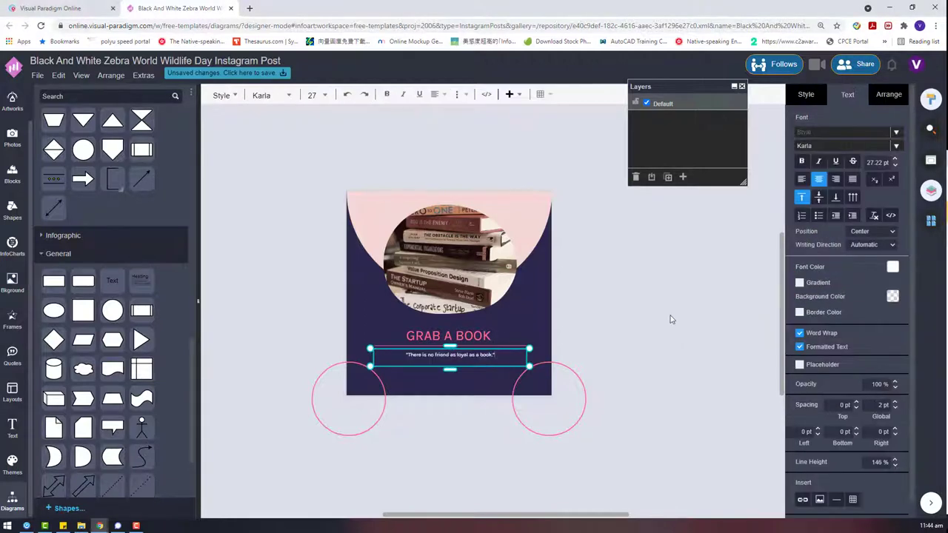
double_click(444, 336)
text("There is no friend as loyal as a book.")
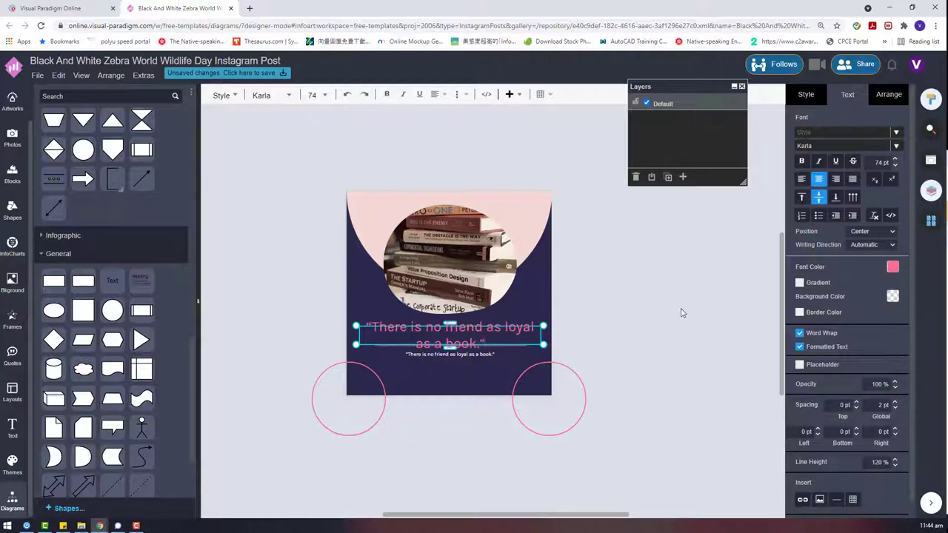
text(50)
key(Return)
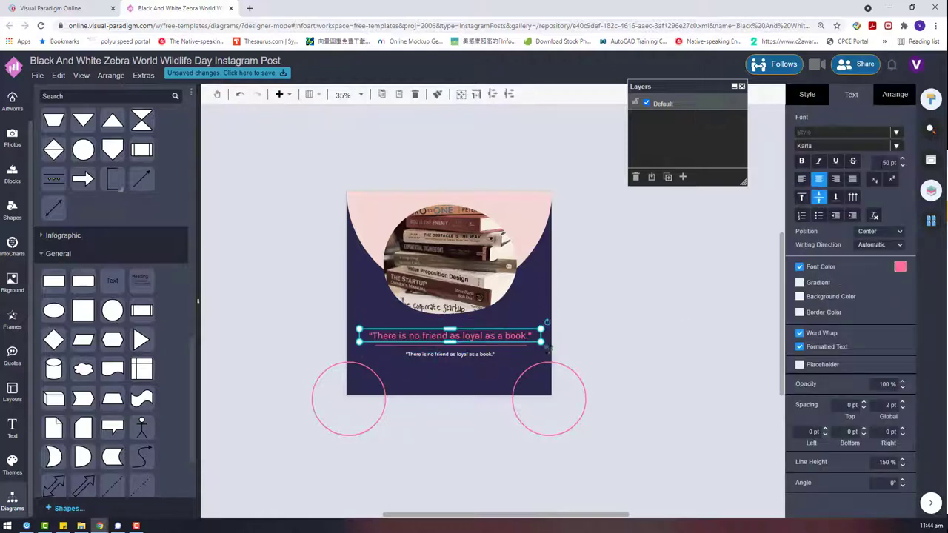
- Replace the body text beneath the title with the attribution "— Ernest Hemingway"
click(544, 338)
click(459, 354)
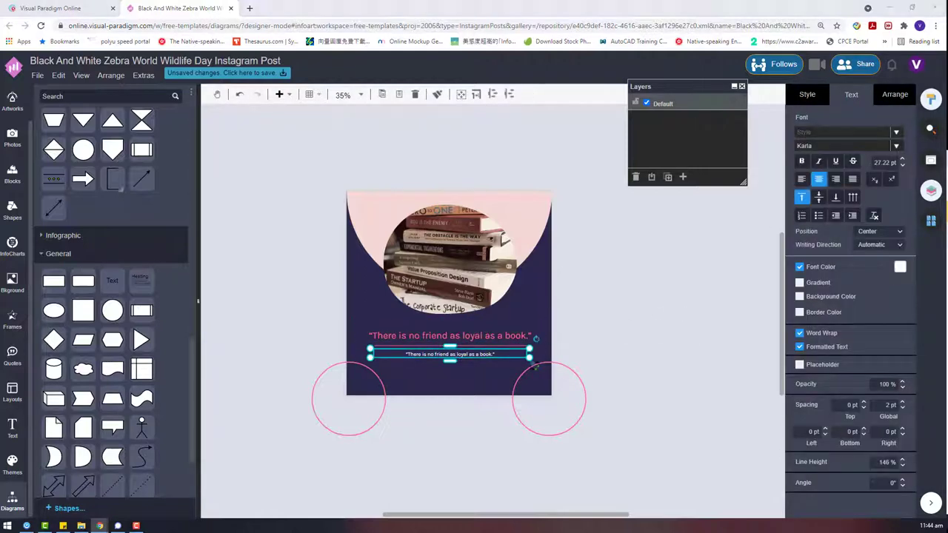
double_click(477, 355)
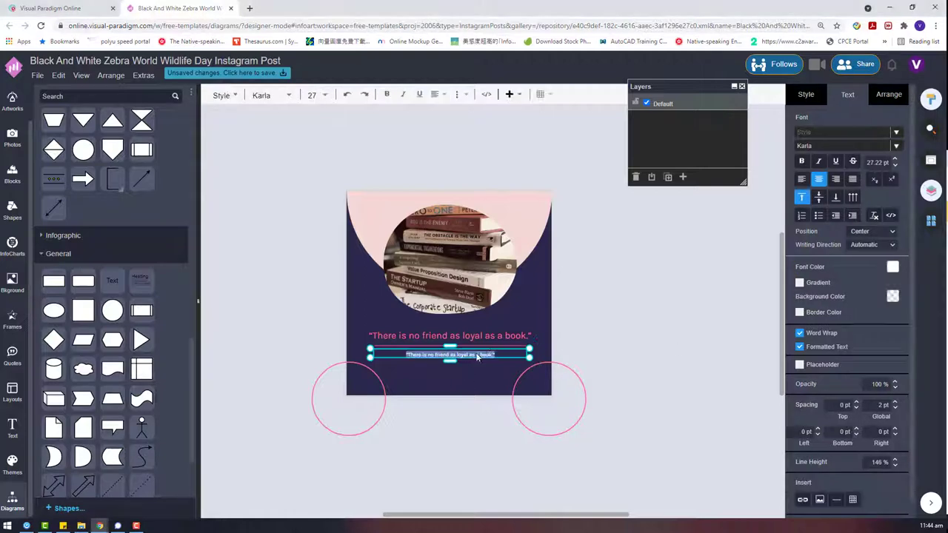
click(652, 309)
click(494, 339)
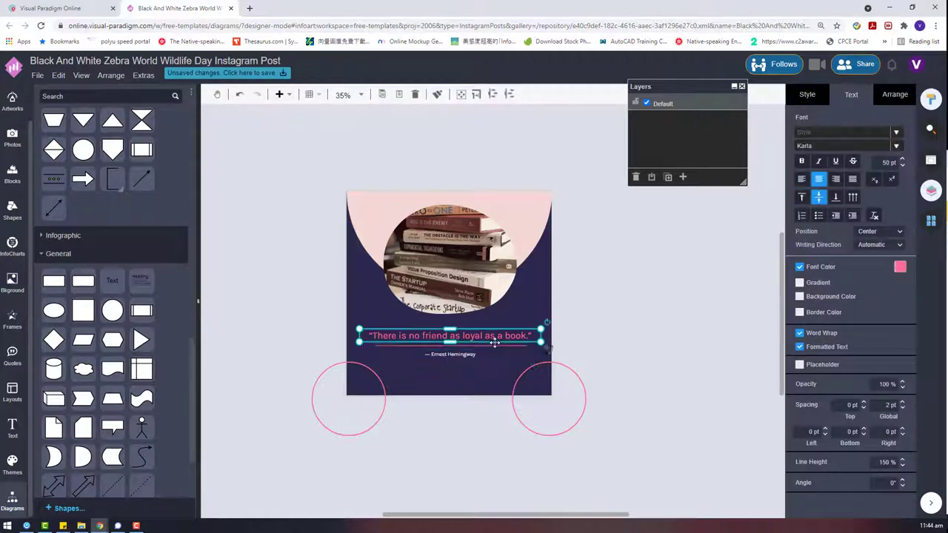
- Undo the quote and attribution edits, restoring the "GRAB A BOOK" title and the placeholder body text
key(ctrl+z)
key(ctrl+z)
key(ctrl+z)
key(ctrl+z)
click(674, 323)
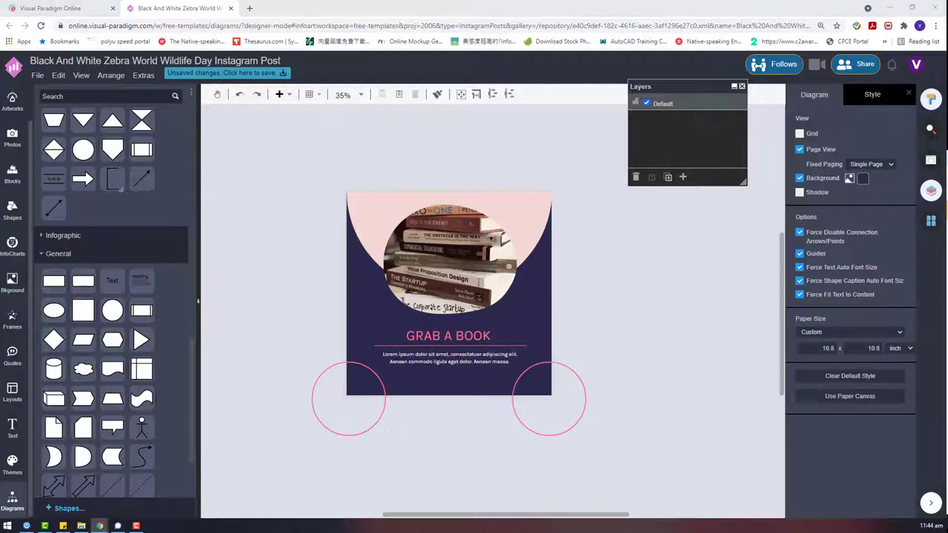
- Replace the body text with "I find television very educating. Every time somebody turns on the set, I go into the other room and read a book."
key(ctrl+y)
key(ctrl+y)
key(ctrl+y)
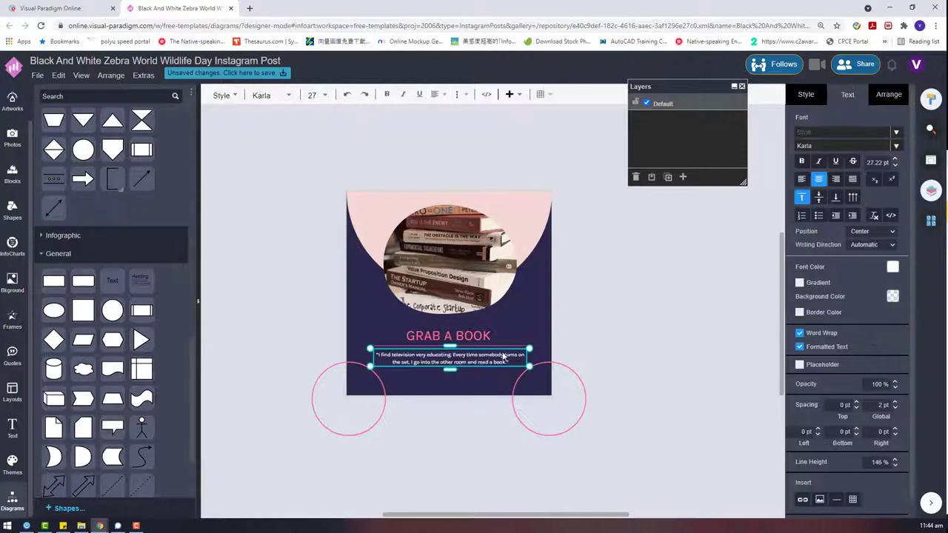
- Add the attribution "— Groucho Marx" centred beneath the quote, using a duplicate of the quote text
drag(457, 343, 708, 370)
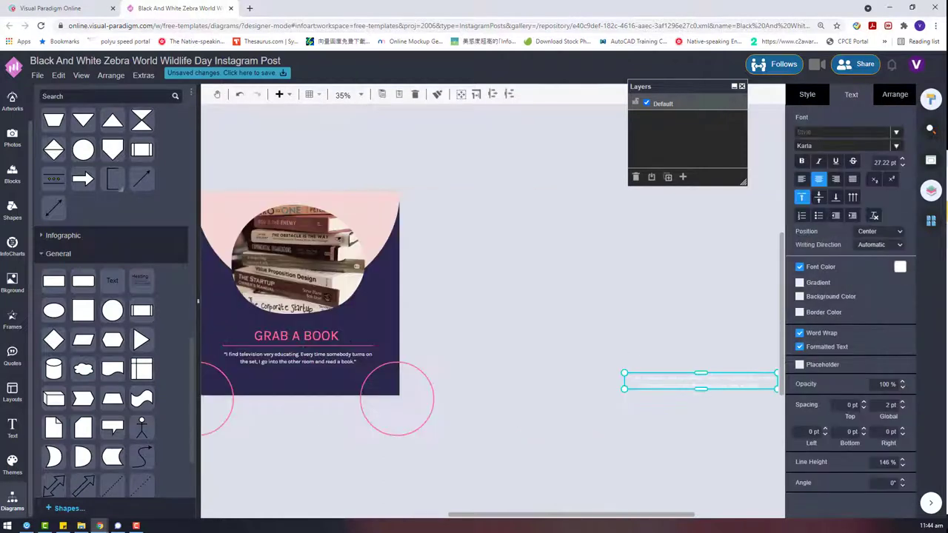
double_click(682, 381)
click(685, 313)
drag(695, 379, 622, 381)
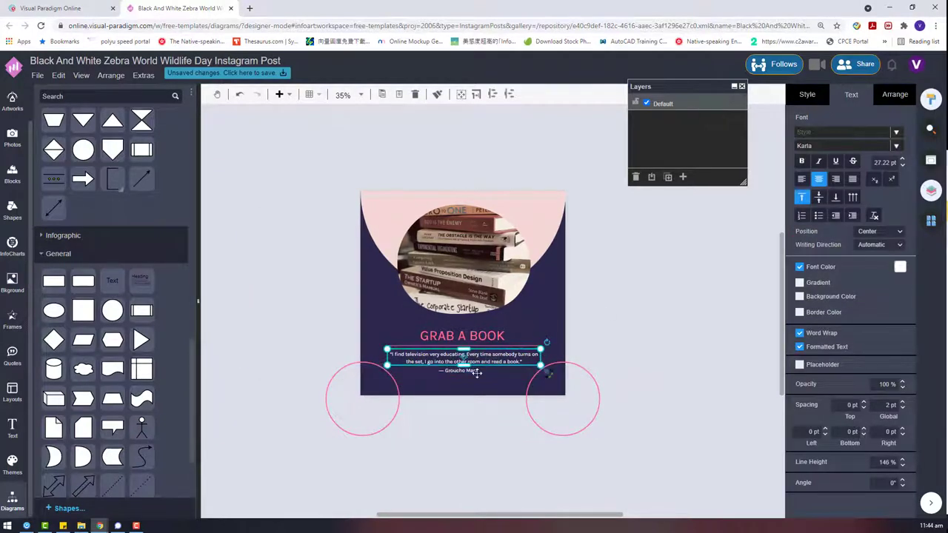
- Align the attribution line horizontally with the quote above it
click(893, 94)
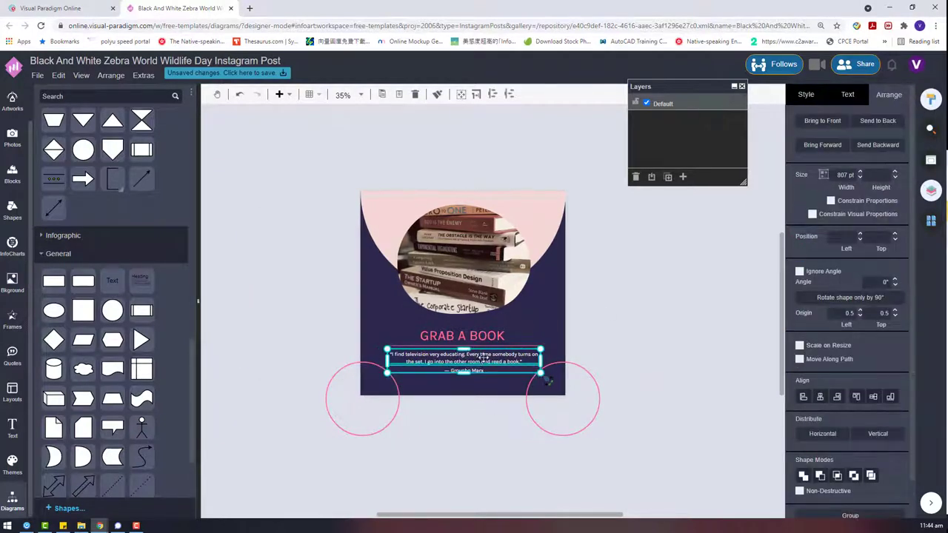
click(648, 339)
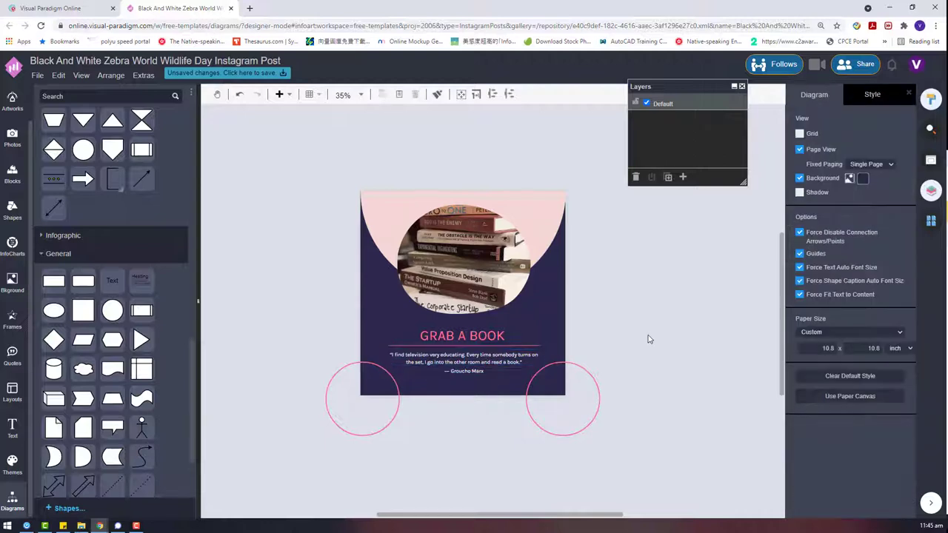
click(467, 373)
- Try "EDUCATE YOURSELF" as the title wording in place of "GRAB A BOOK"
double_click(478, 338)
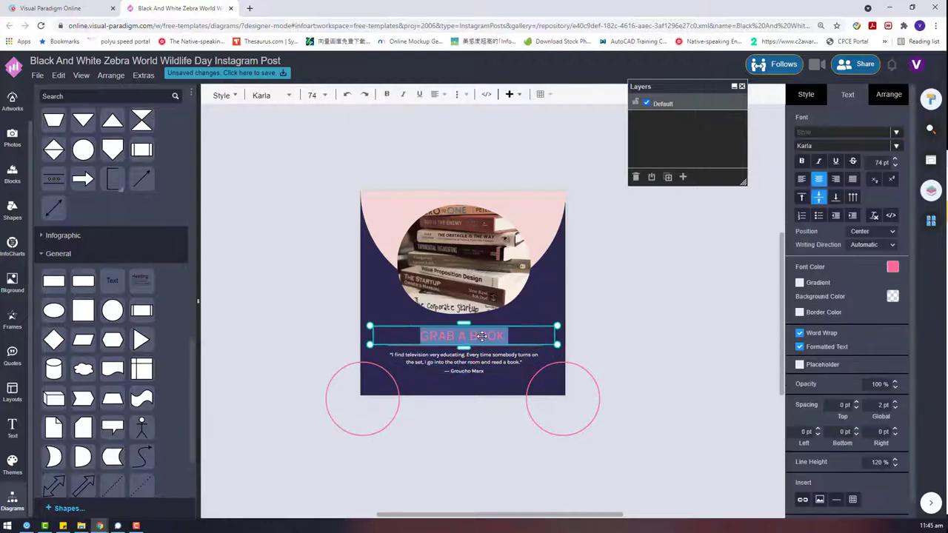
text(EDUCATE)
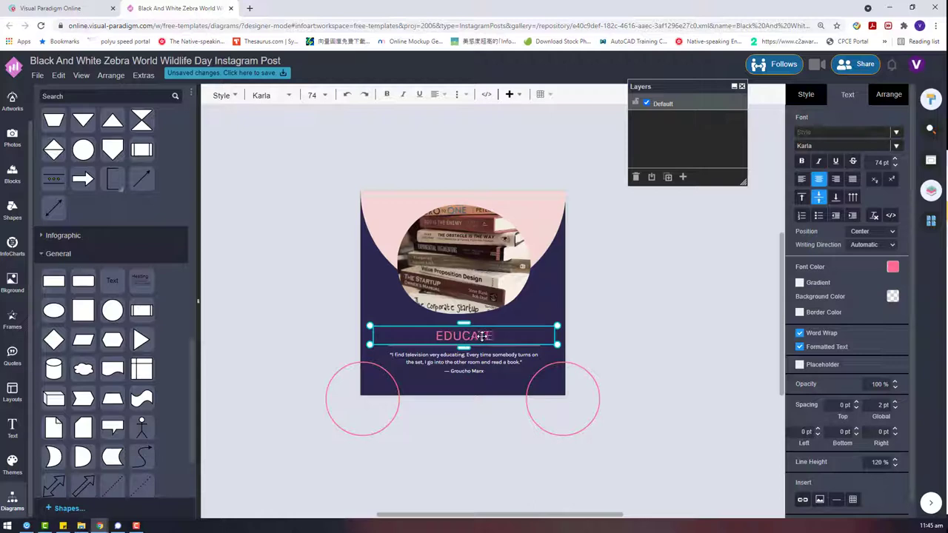
text( EVERY)
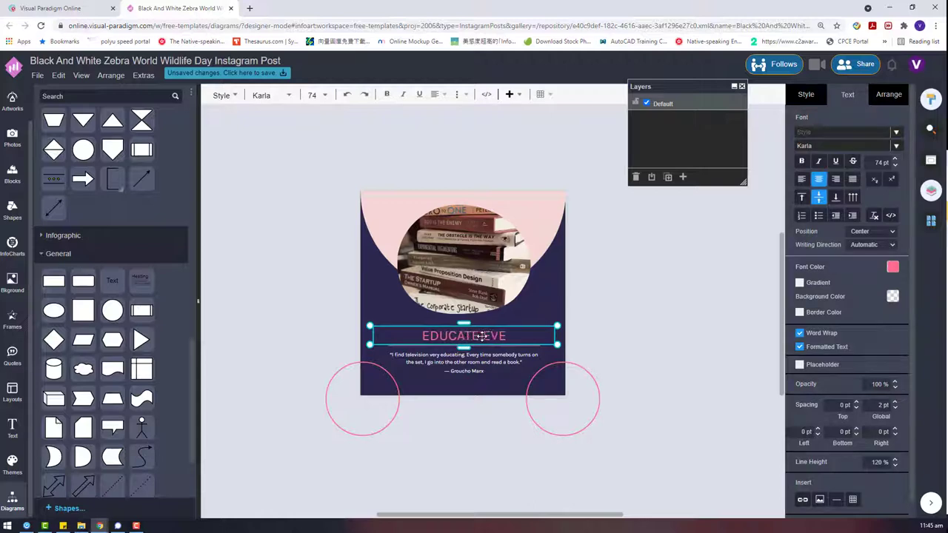
key(BackSpace)
key(BackSpace)
key(BackSpace)
key(BackSpace)
key(BackSpace)
text(YOU)
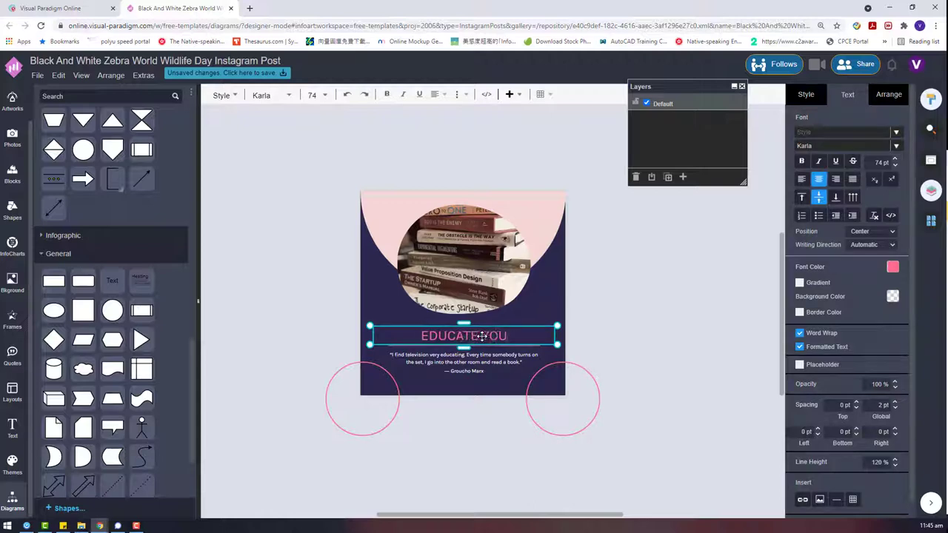
text(RSELF)
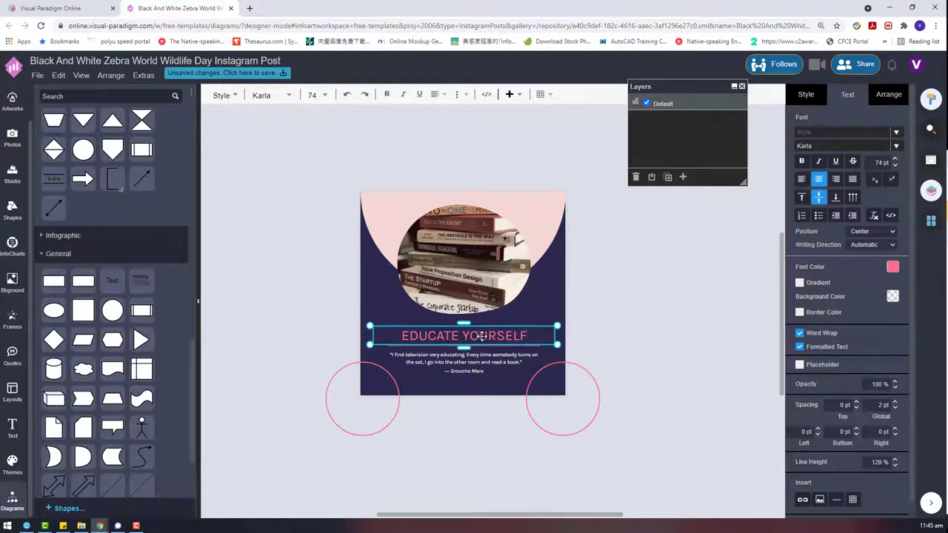
text( A)
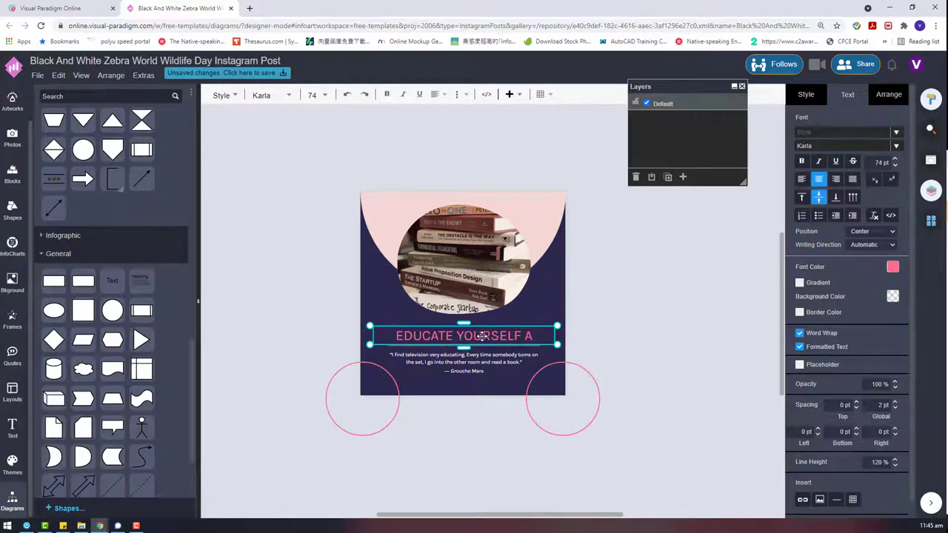
- Replace the whole title text with "ALWAYS EDUCATE"
key(ctrl+a)
text(AL)
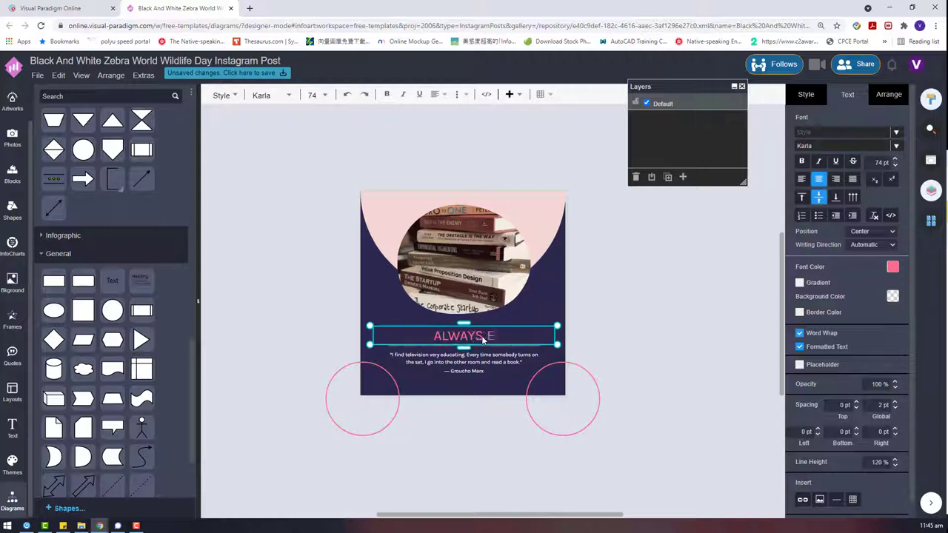
text(WAYS EDUCATE)
click(576, 313)
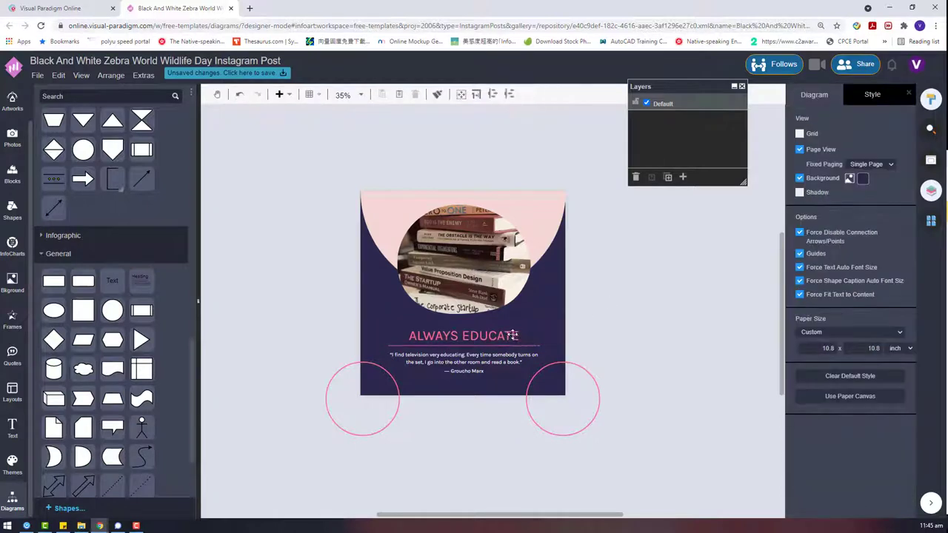
- Move the title, divider line, quote and attribution together slightly upwards on the post
click(584, 466)
drag(583, 466, 342, 298)
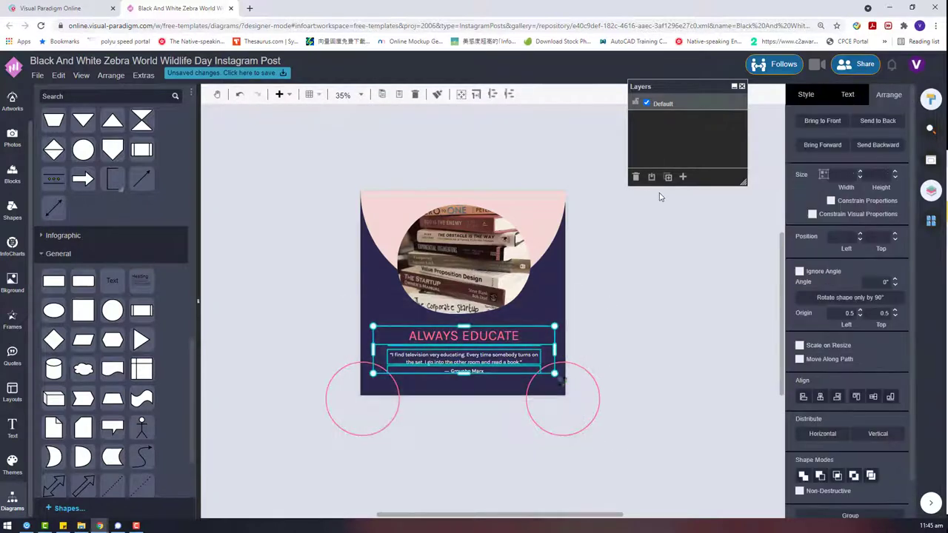
drag(494, 335, 493, 331)
click(502, 342)
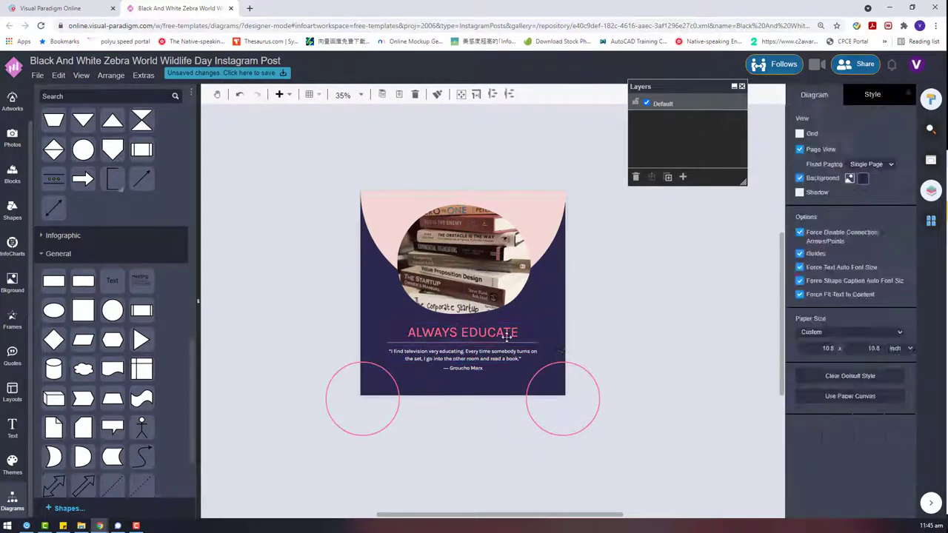
click(489, 328)
click(592, 313)
- Change the title's wording to "STAY EDUCATED"
double_click(487, 332)
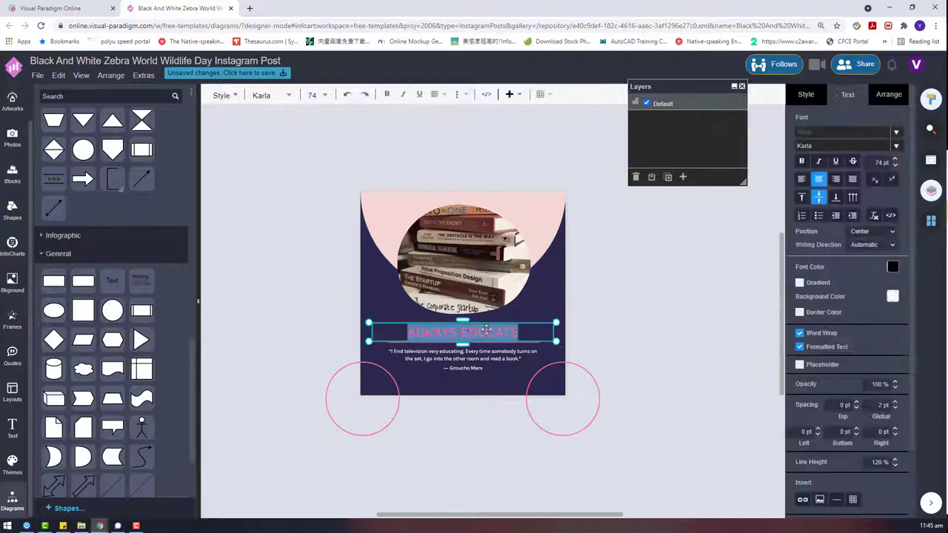
click(457, 336)
drag(457, 337, 400, 337)
text(STAY)
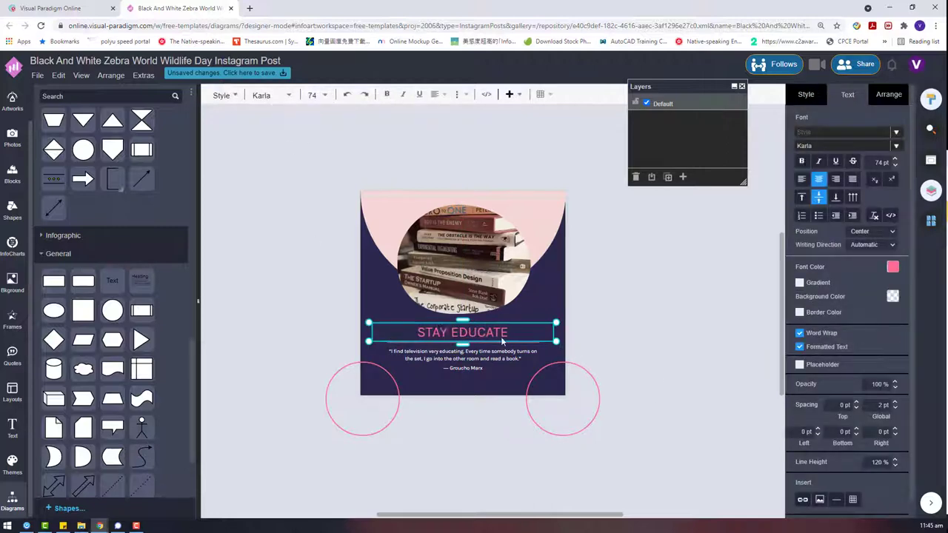
drag(506, 337, 432, 334)
text(EE)
key(ctrl+z)
double_click(507, 336)
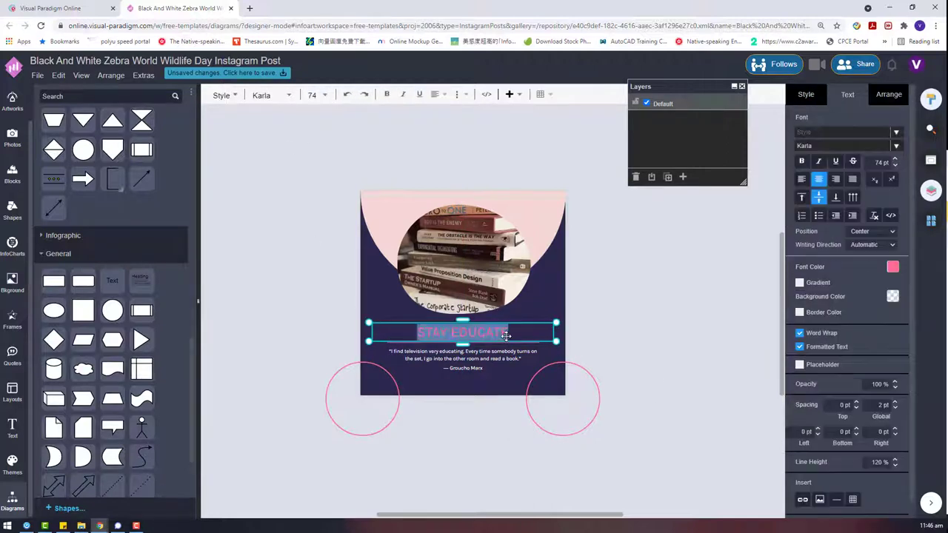
click(508, 338)
text(D)
click(644, 288)
- Change the font color of the "— Groucho Marx" attribution to the title's pink
drag(557, 454, 330, 284)
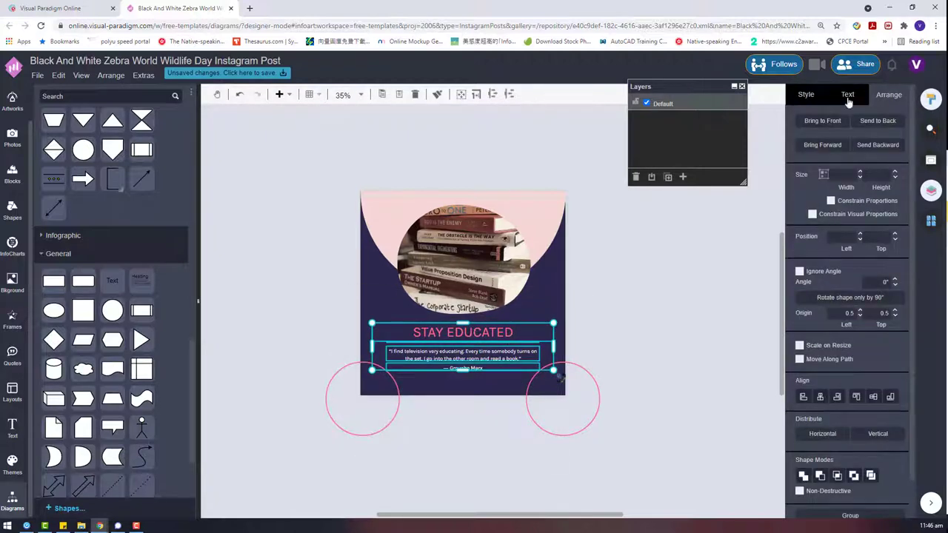
click(848, 99)
click(614, 322)
click(466, 367)
click(900, 268)
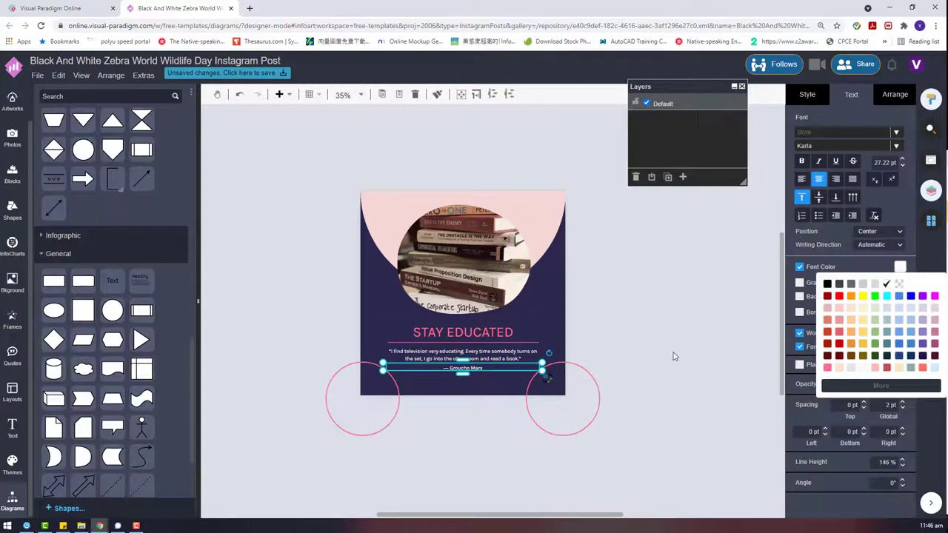
click(696, 351)
- Enlarge the quote text until its second line starts with "turns on the set", and move the attribution down beneath it
click(486, 351)
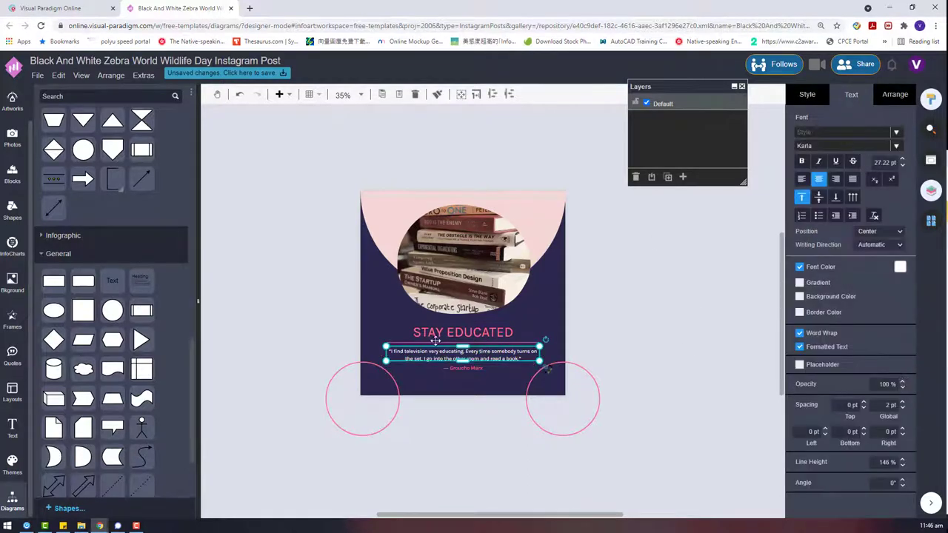
click(903, 159)
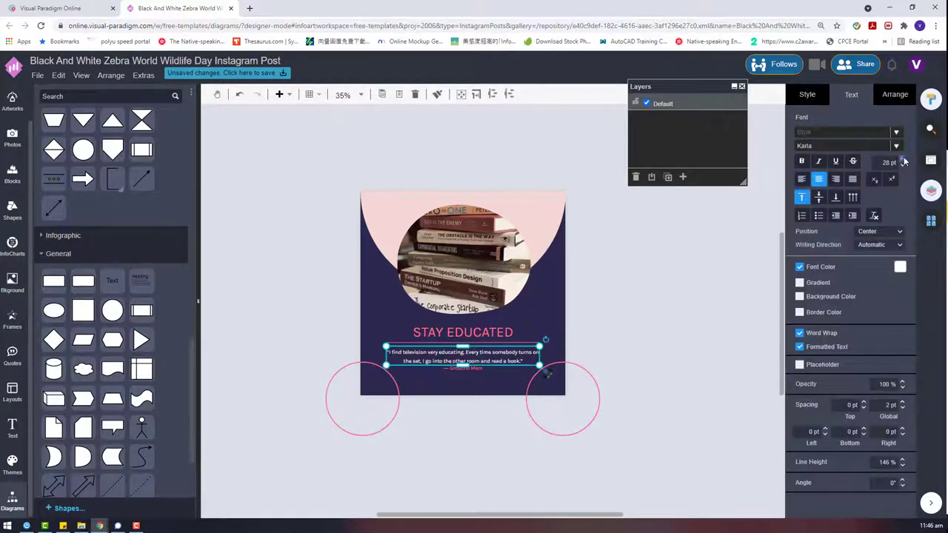
click(903, 159)
click(904, 159)
click(686, 390)
drag(469, 369, 479, 377)
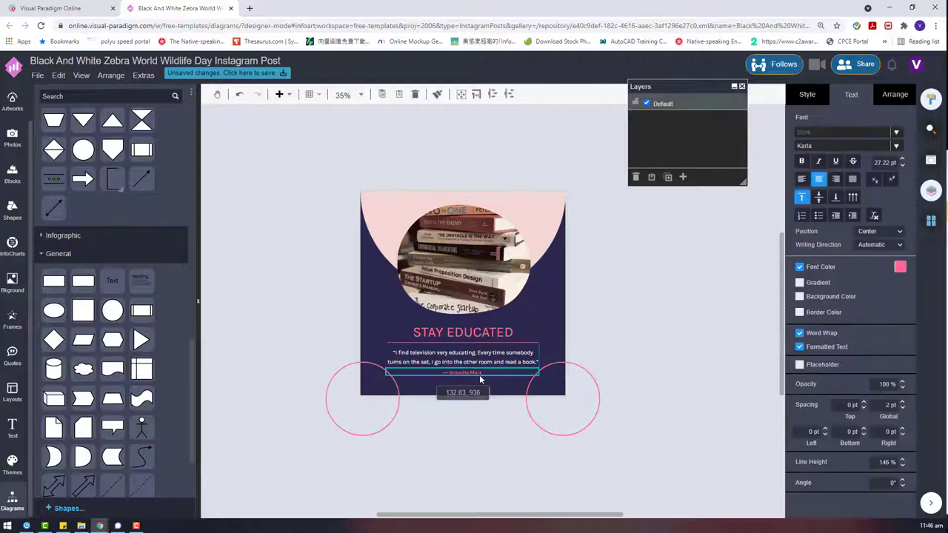
- Shift the two pink corner circles slightly down and line them up with each other
drag(566, 397, 569, 403)
drag(399, 402, 399, 406)
shift+click(561, 397)
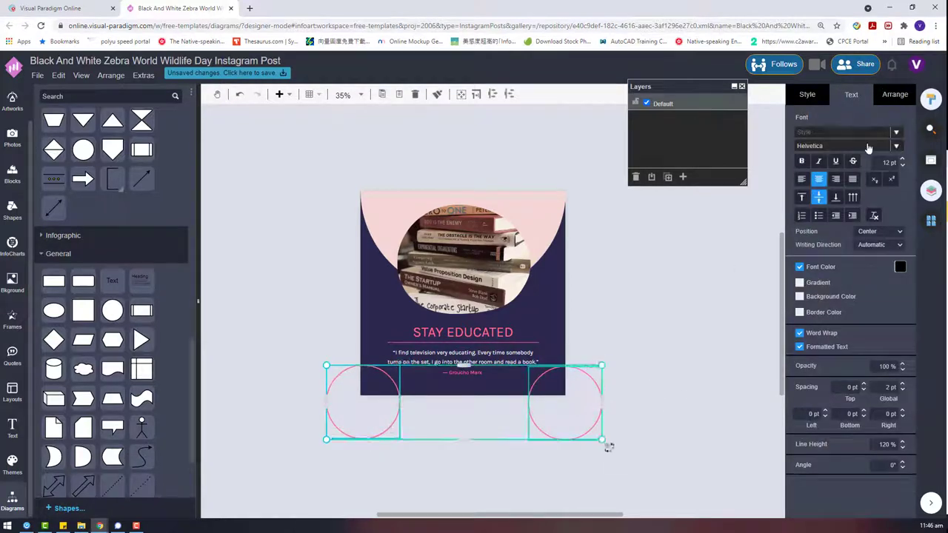
click(898, 97)
click(873, 439)
drag(549, 393, 550, 398)
- Add two progressively smaller copies of the lower-right corner circle concentrically inside it, the middle one about 244 pt wide
click(558, 397)
key(ctrl+v)
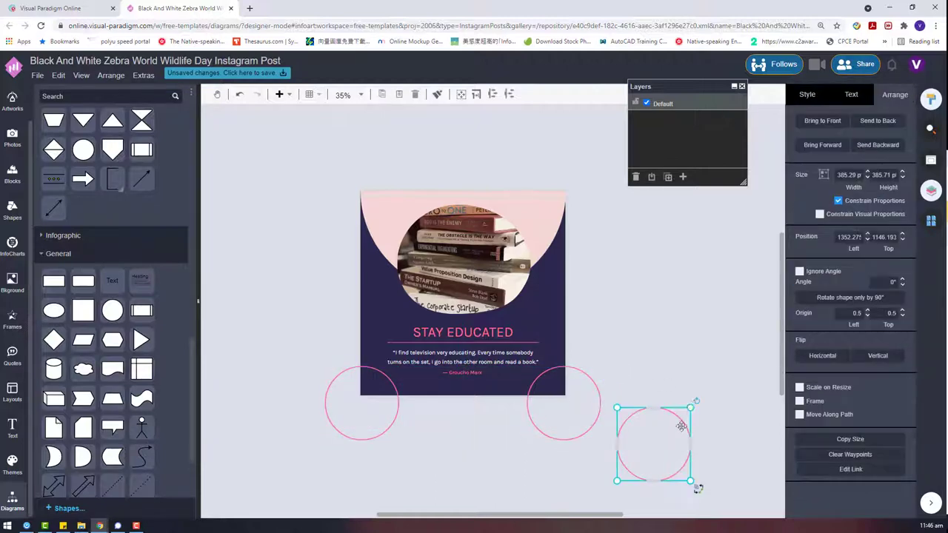
drag(688, 407, 664, 435)
drag(641, 457, 565, 403)
key(ctrl+v)
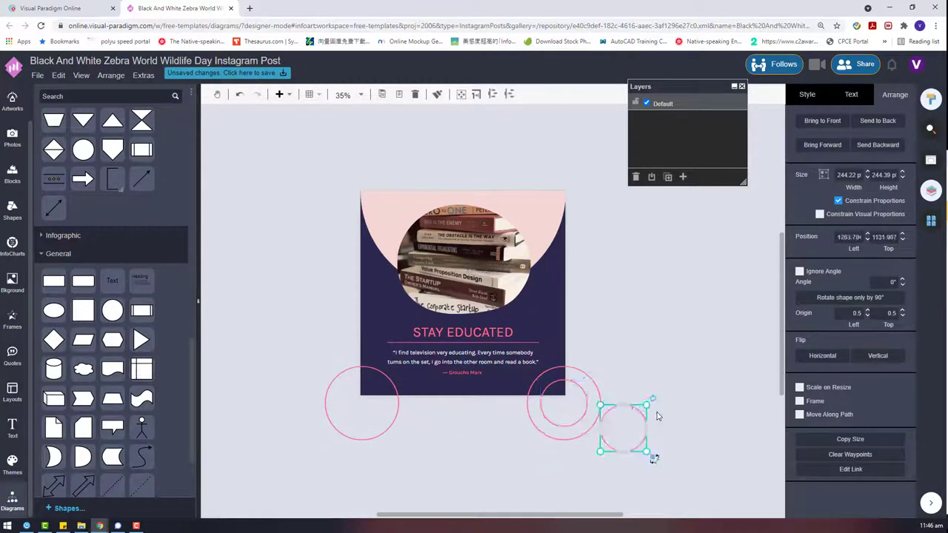
drag(649, 403, 631, 418)
drag(616, 434, 567, 405)
- Delete the single circle at the post's lower-left corner and group the three concentric circles at the lower-right corner
click(359, 399)
key(Delete)
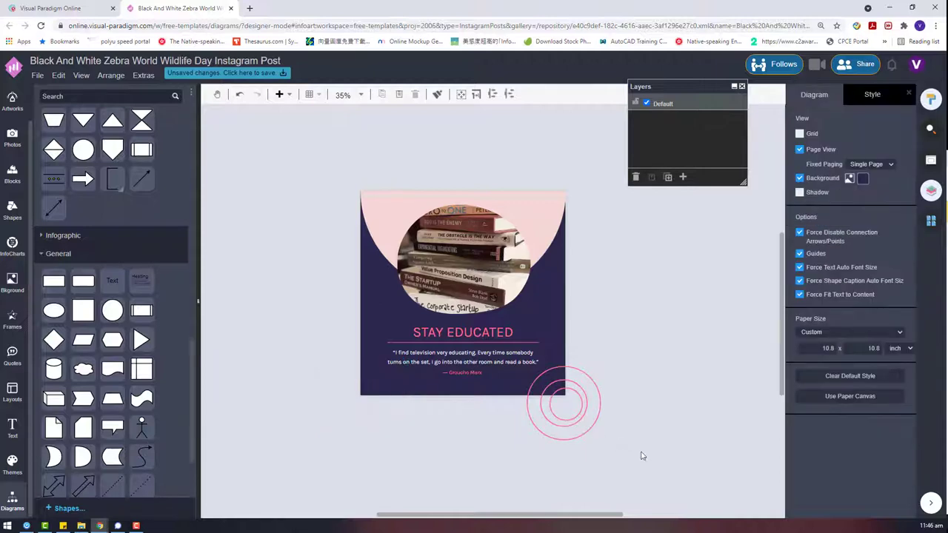
drag(639, 450, 511, 357)
key(ctrl+g)
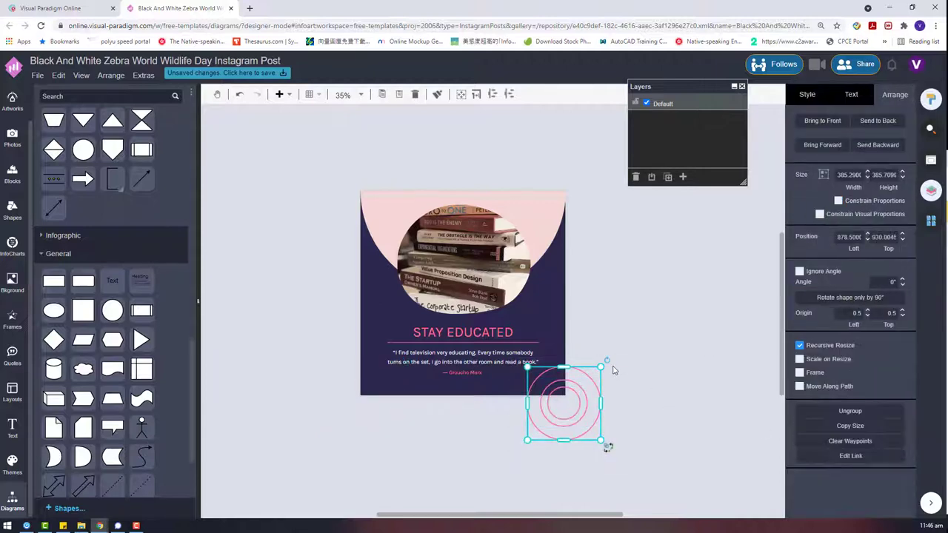
- Duplicate the concentric circle group onto the post's lower-left corner and align both groups level with each other
key(ctrl+c)
key(ctrl+v)
drag(646, 419, 359, 398)
shift+click(564, 404)
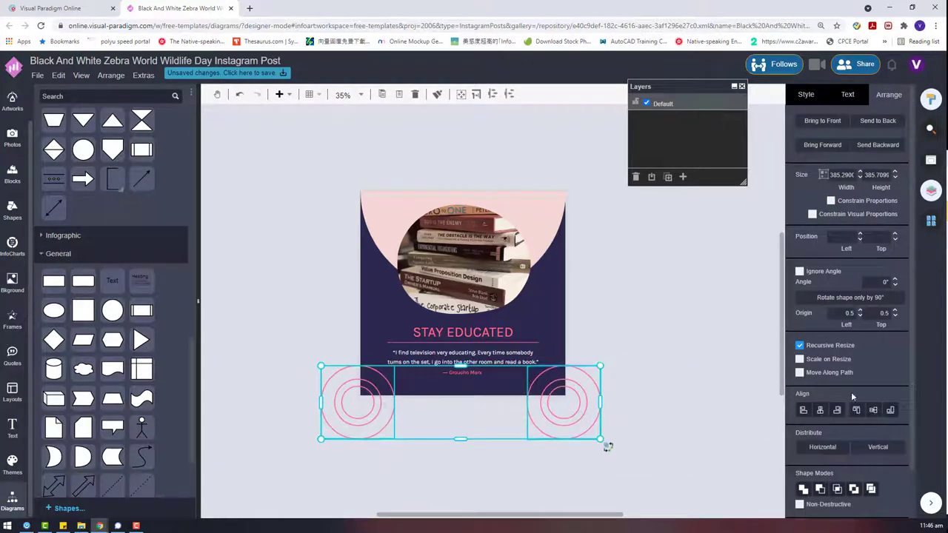
click(627, 330)
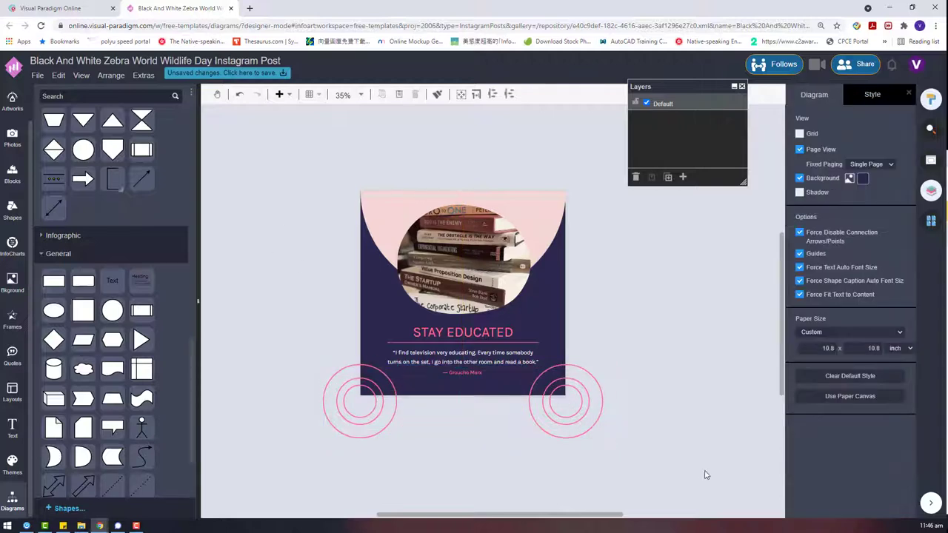
- Remove the zebra wildlife wording from the design's file name, keeping only "Instagram Post"
click(55, 62)
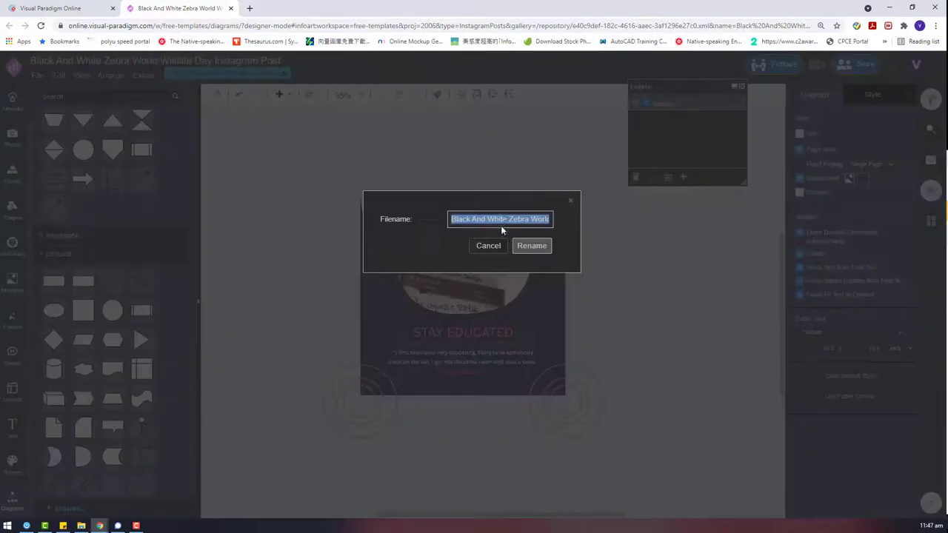
drag(481, 221, 437, 222)
key(BackSpace)
drag(517, 220, 427, 228)
key(BackSpace)
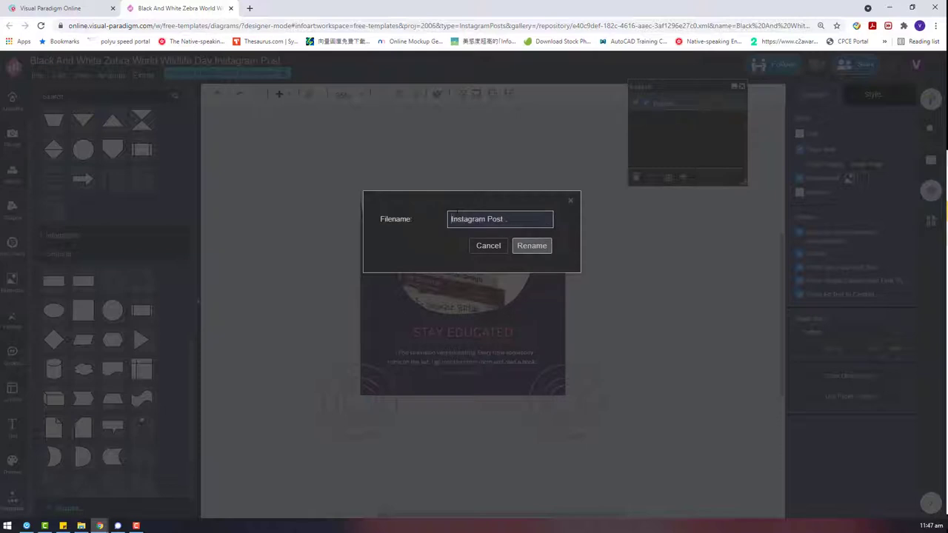
text(b)
key(BackSpace)
text(Books Ed)
key(BackSpace)
key(BackSpace)
key(BackSpace)
key(BackSpace)
key(BackSpace)
key(BackSpace)
key(BackSpace)
key(BackSpace)
- Complete the file name as "Learn From The Books Instagram Post" and apply the rename
text(Learn From The N)
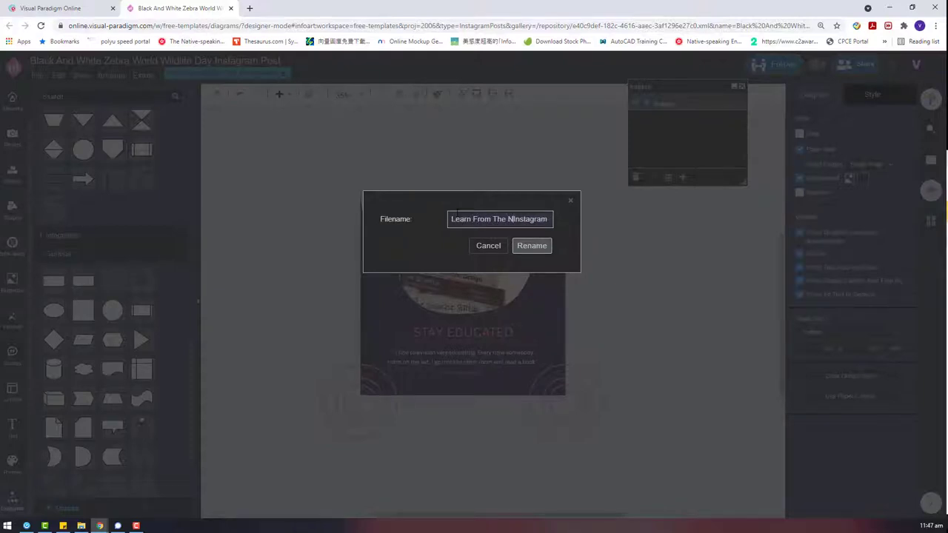
key(BackSpace)
text(Books)
key(Return)
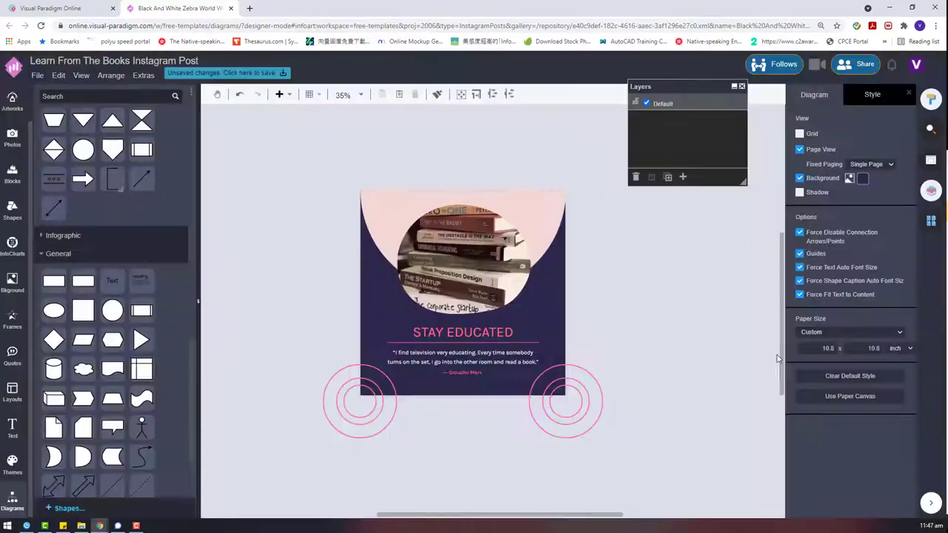
- Save the renamed design to the online workspace
click(40, 76)
click(62, 171)
click(403, 256)
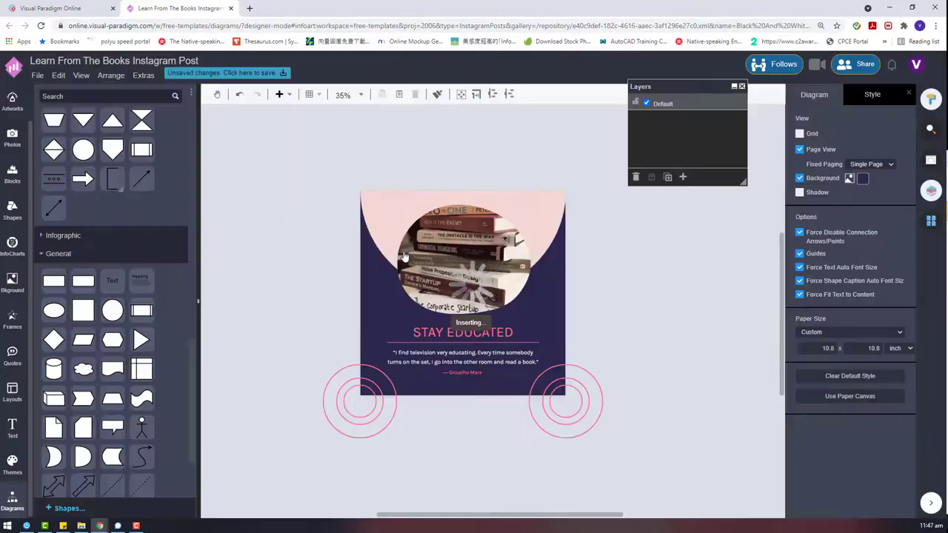
- Export the post as a JPG image, download it and open the downloaded file
click(38, 77)
mouse_move(135, 297)
mouse_move(111, 264)
click(209, 279)
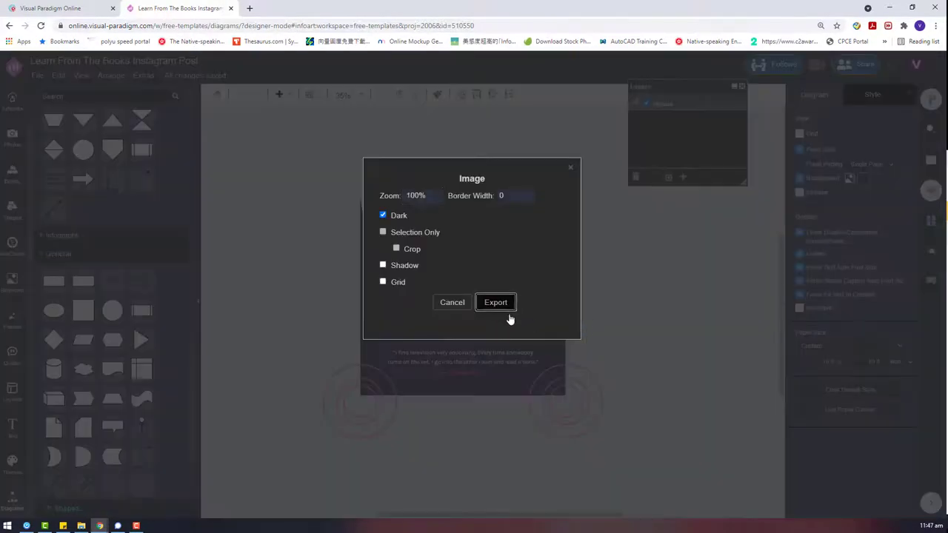
click(495, 301)
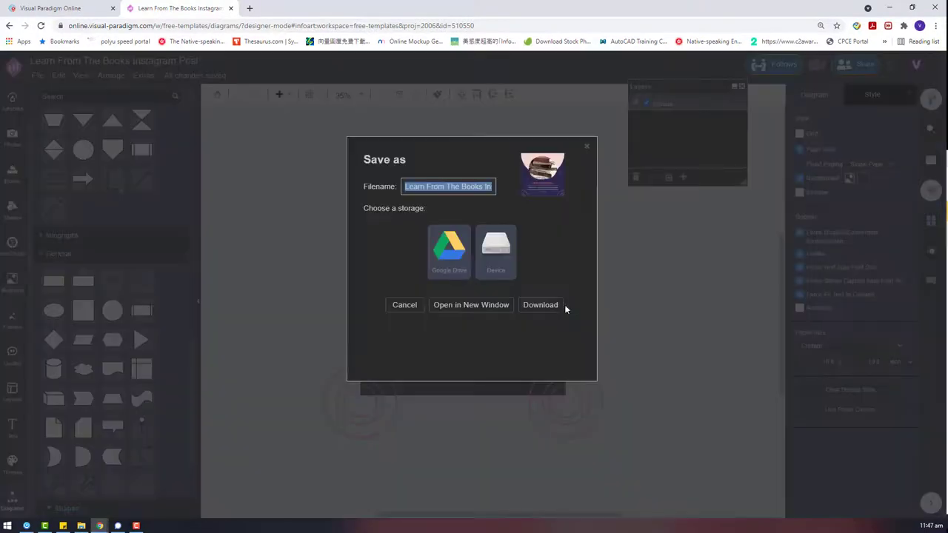
click(541, 305)
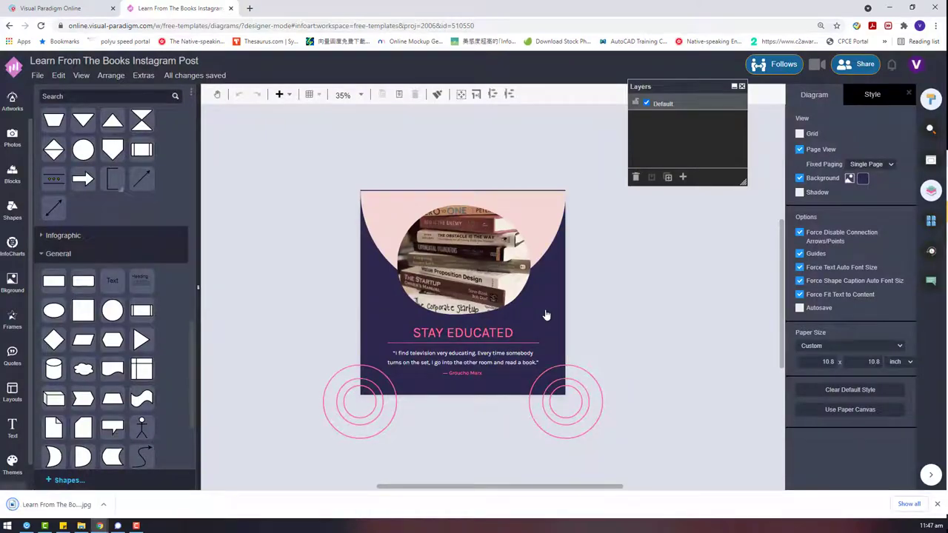
click(54, 508)
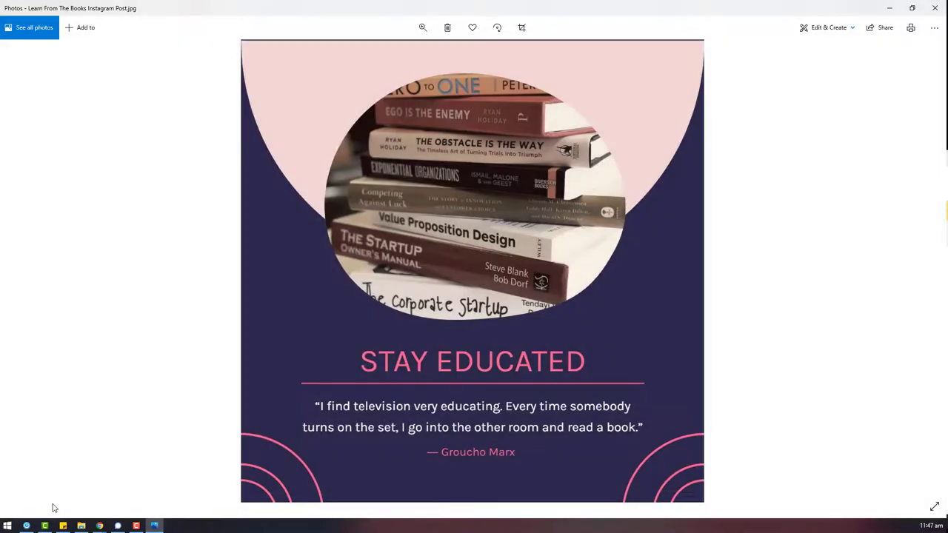